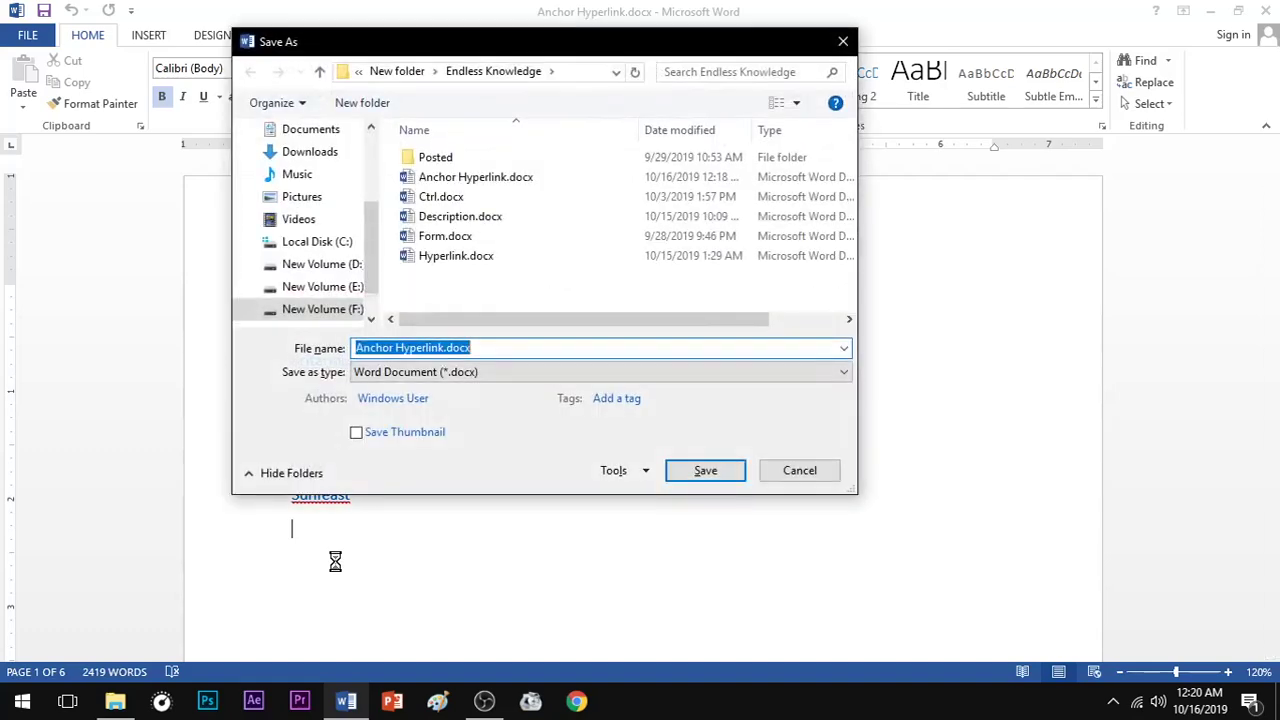
Cancel the Save As dialog without saving to get back to Anchor Hyperlink.docx
key(Escape)
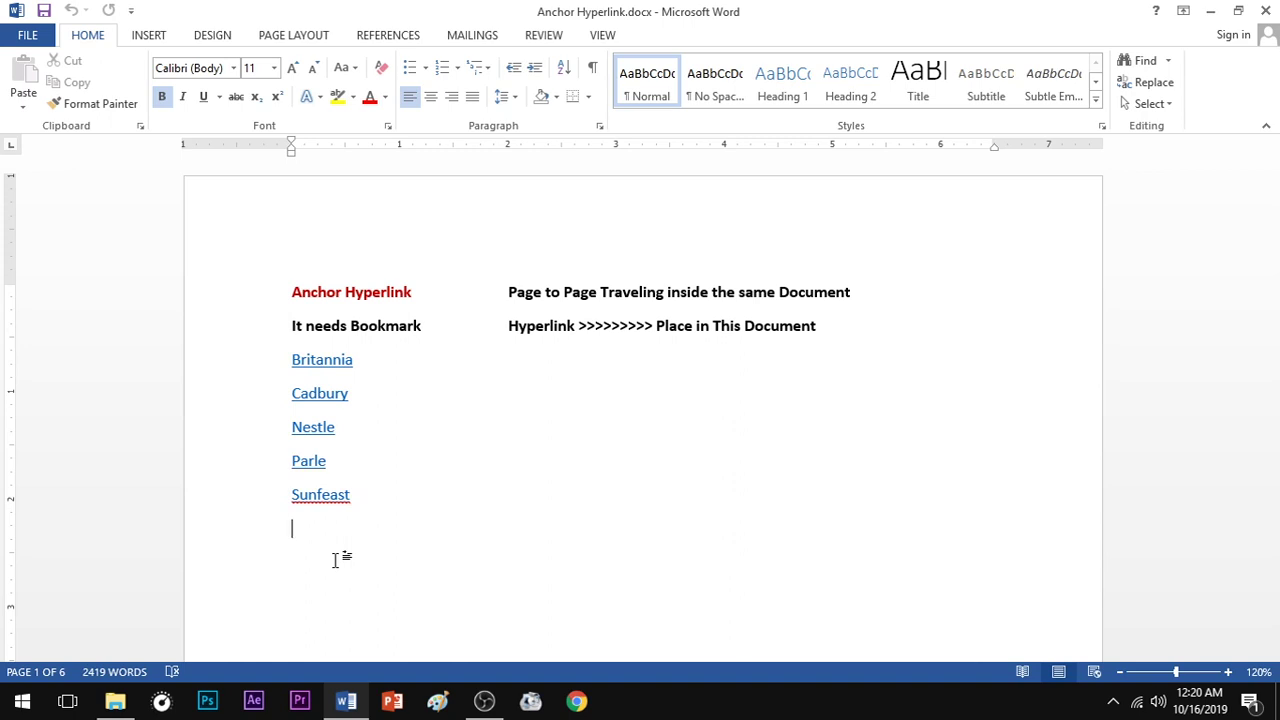
Add 'Relative Hyperlink' with the description 'Traveling from the current Document to any type of Files'
text(Relative )
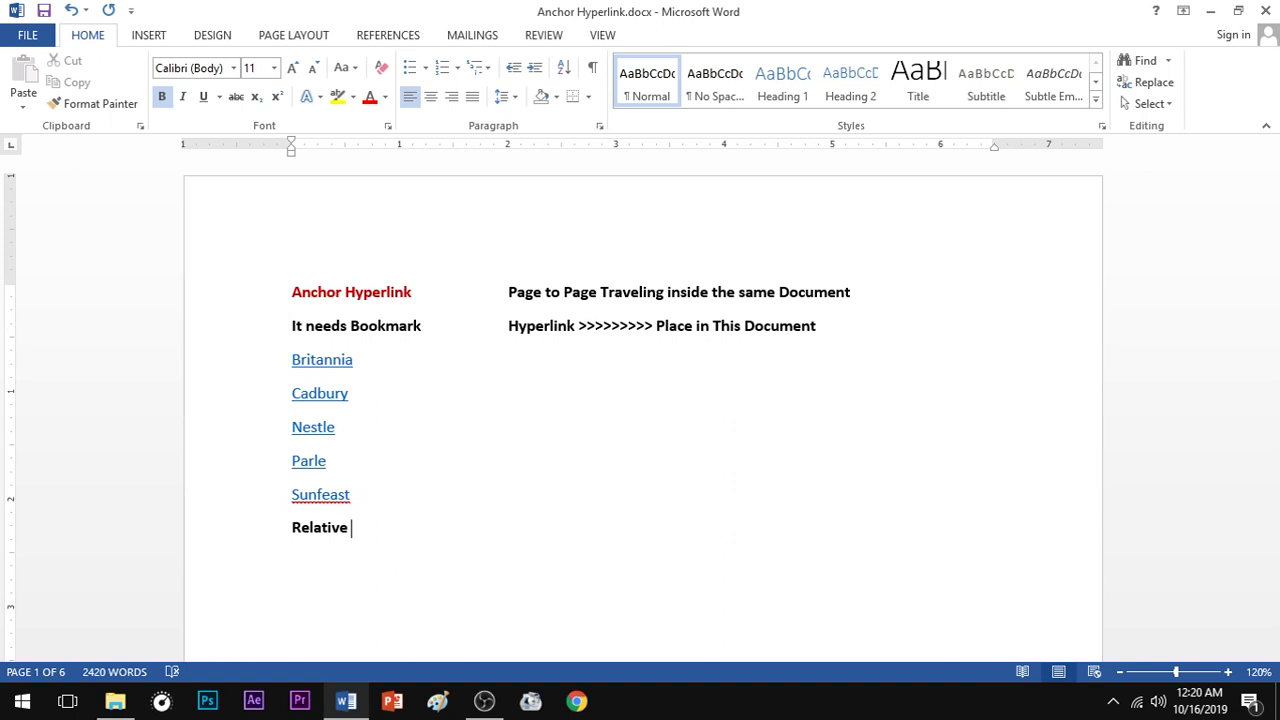
text(Hyperlink)
key(Tab)
text(Traveling f)
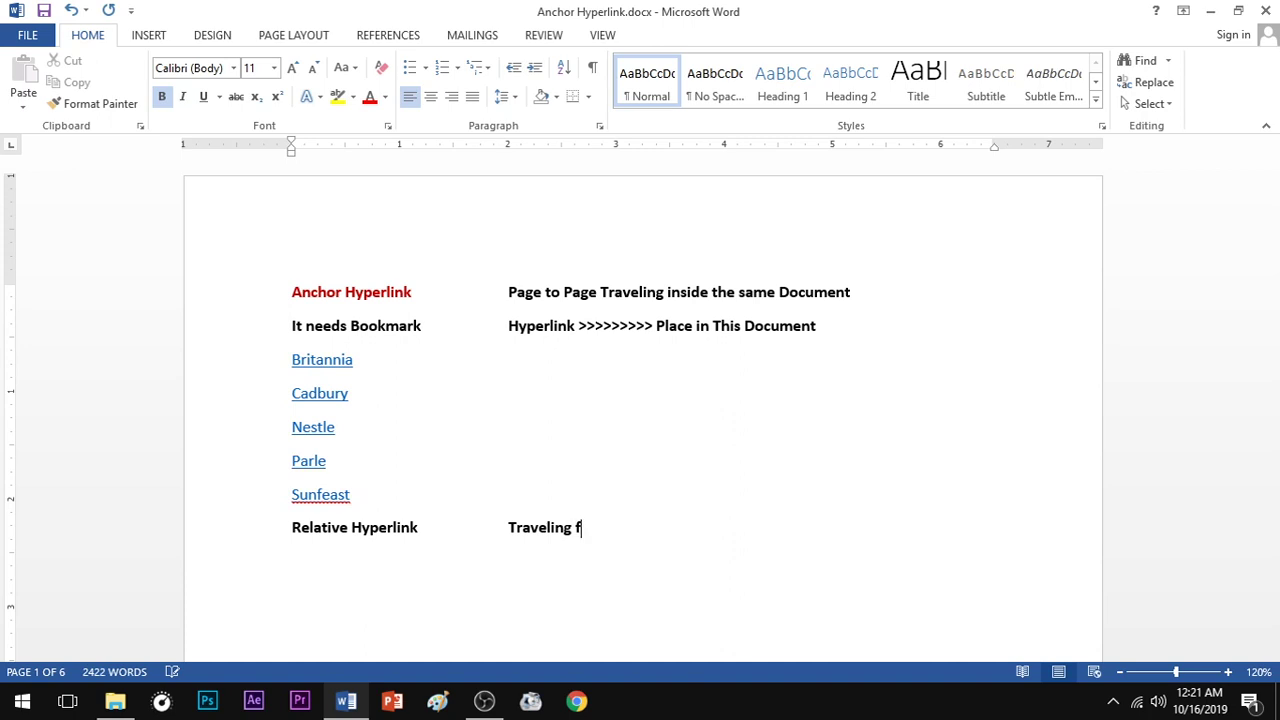
text(rom the cur)
text(rent )
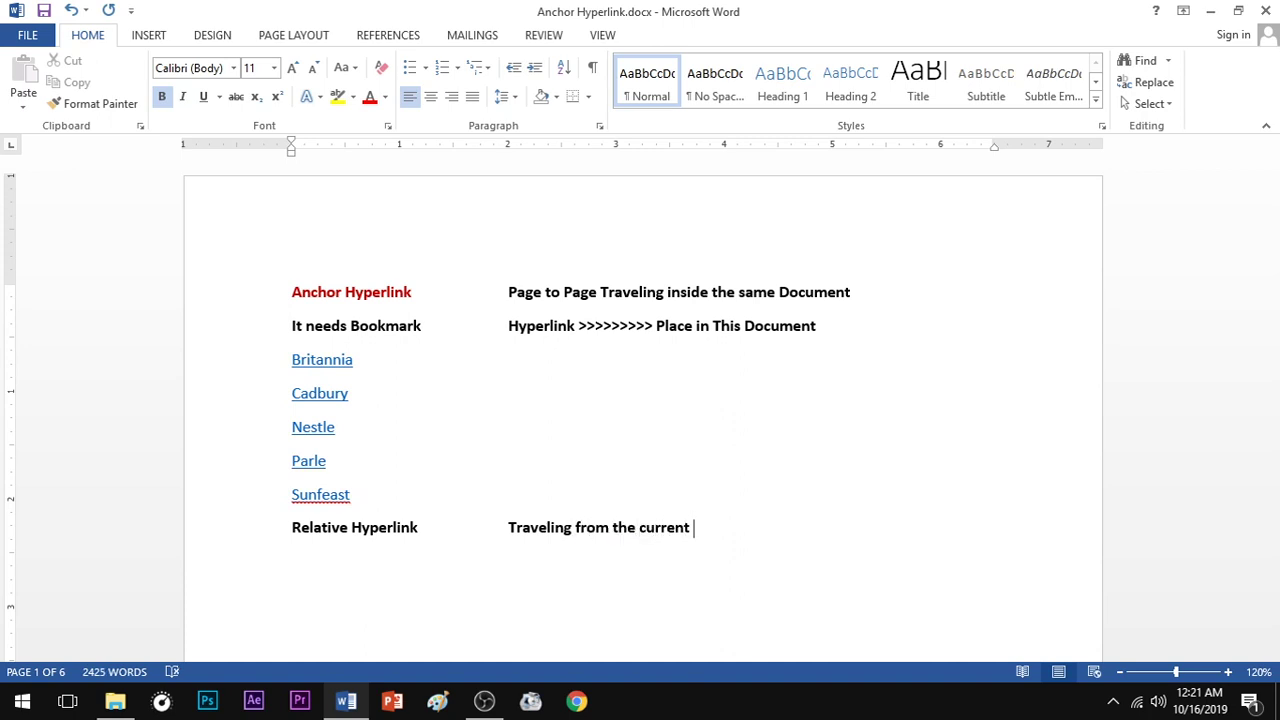
text(Dou)
text(cment)
key(BackSpace)
key(BackSpace)
key(BackSpace)
key(BackSpace)
key(BackSpace)
key(BackSpace)
text(cument )
text(to any)
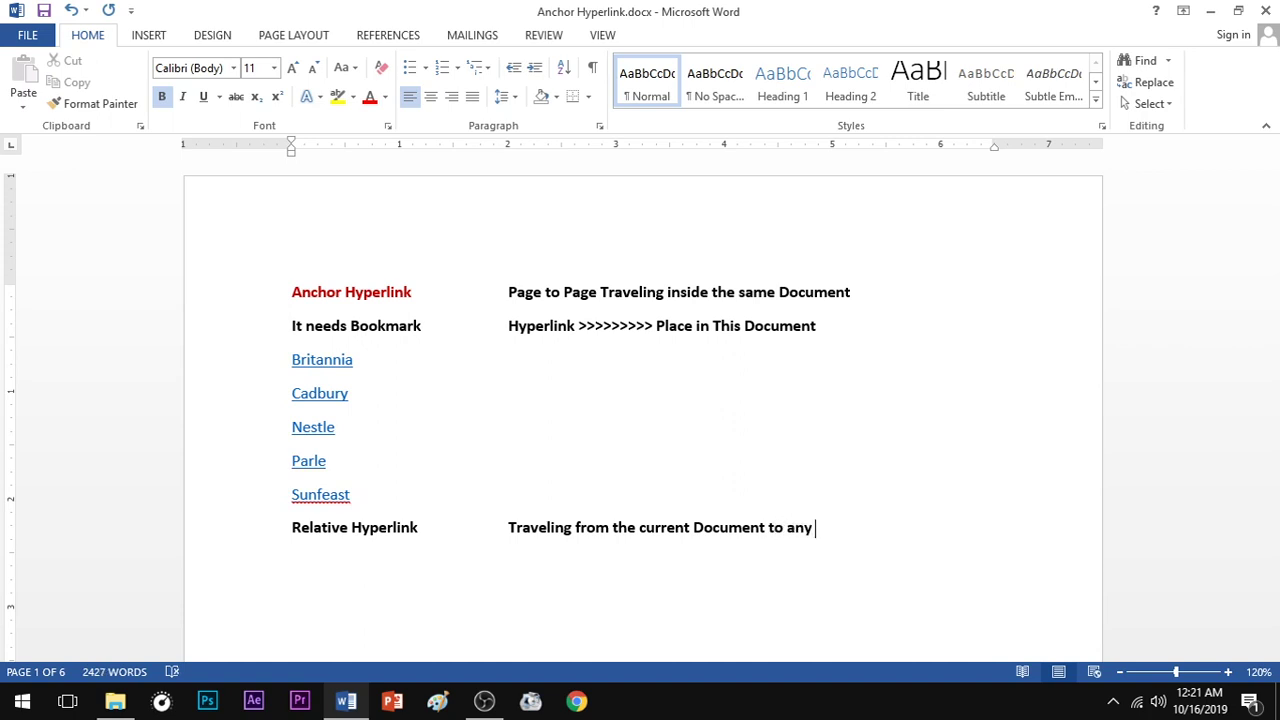
text( type of)
text( Files)
key(Return)
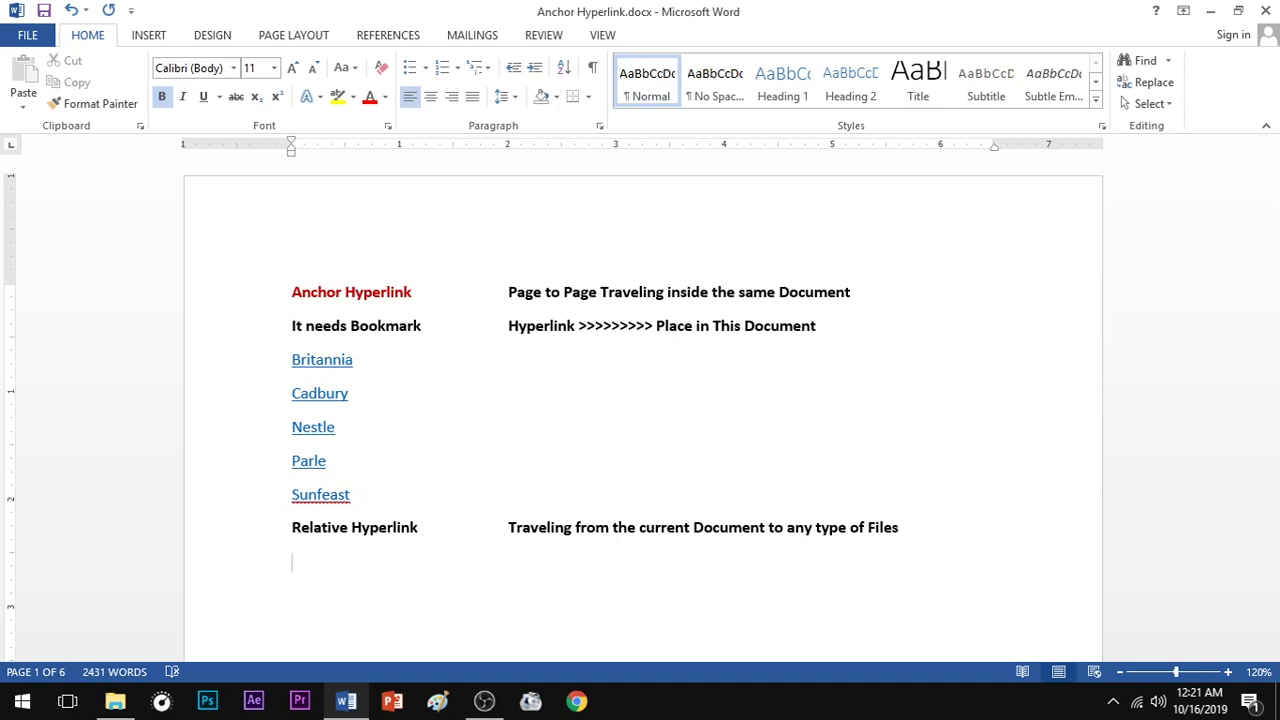
Type 'Ignore bookmark' and, in the next column, 'Hyperlink >>>>>>>>> Existing file or web page'
text(Ignore)
key(BackSpace)
key(BackSpace)
text(re )
text(bookmark)
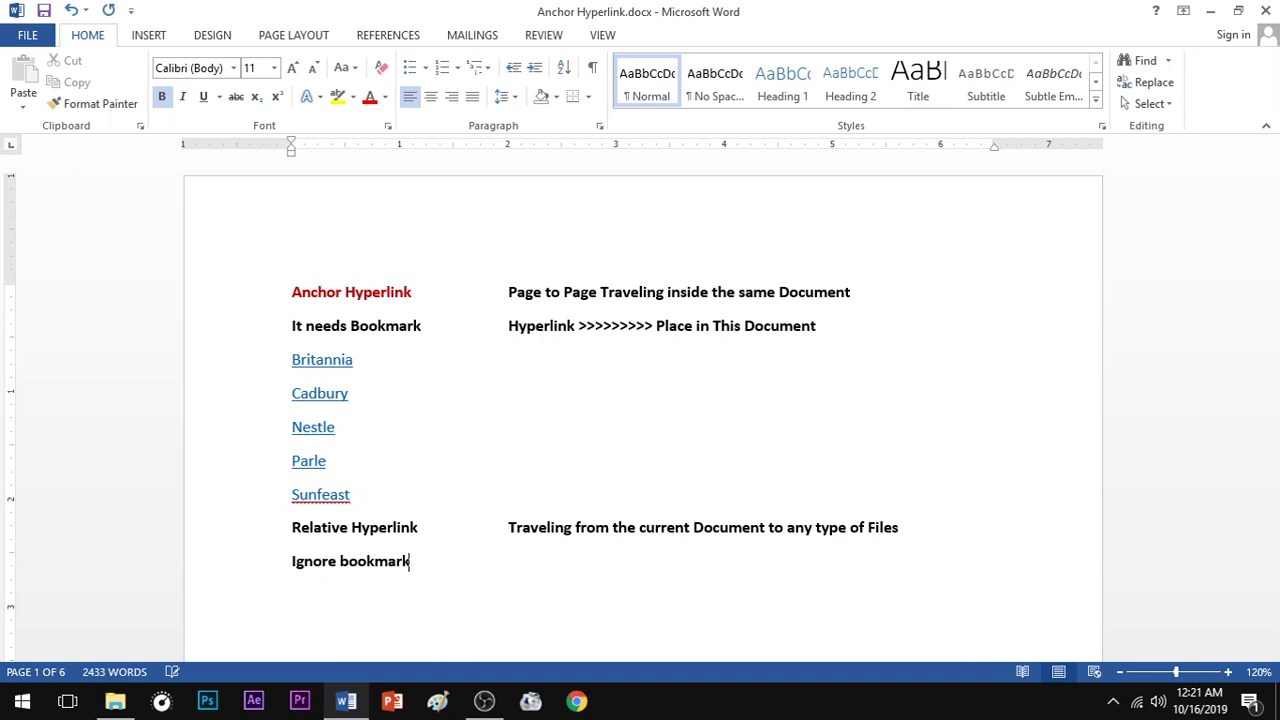
key(Tab)
text(Hype)
text(rlink >)
text(>>>>>>>> Ex)
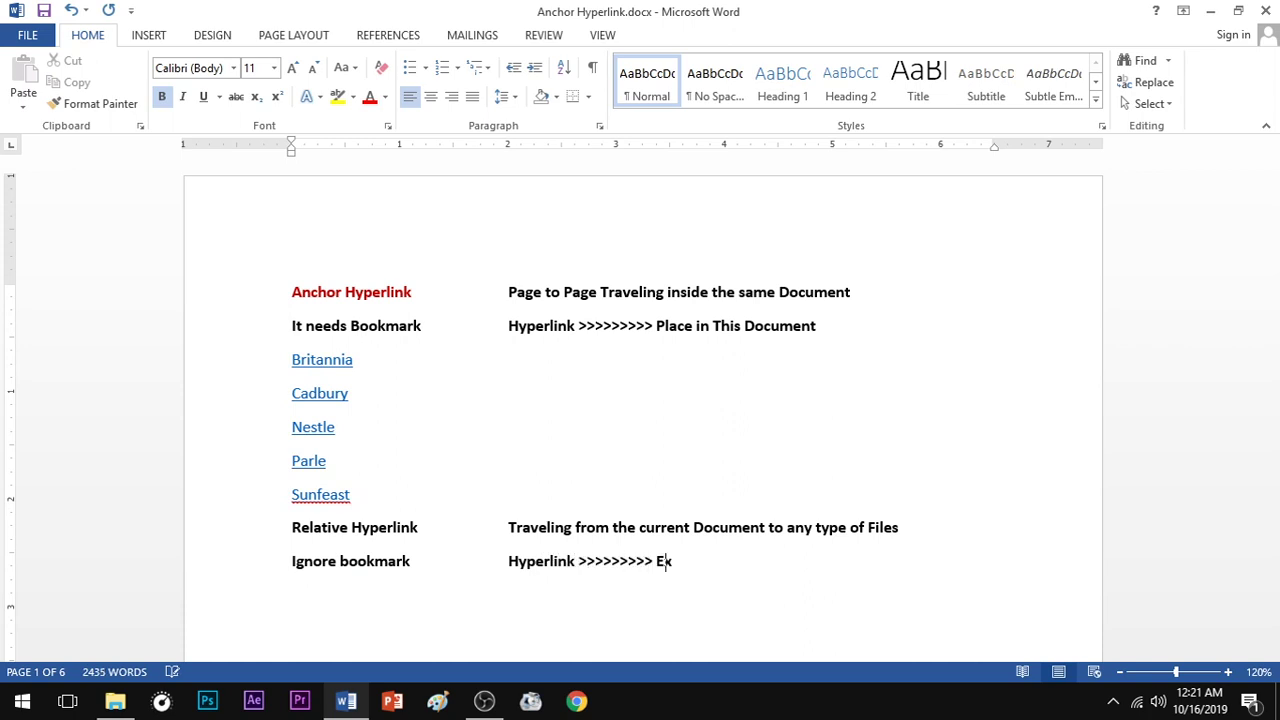
text(isting fi)
text(le or web page)
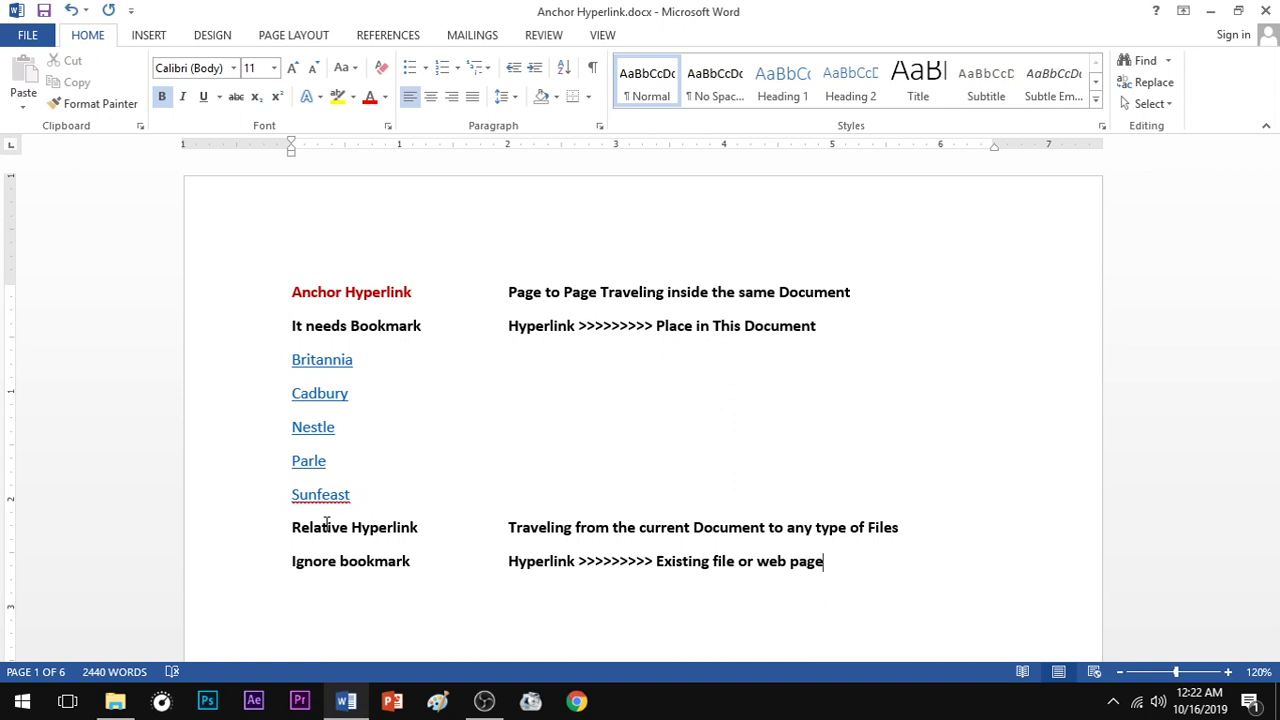
Start a new empty line below the last note
click(337, 576)
scroll(834, 530, down, 2)
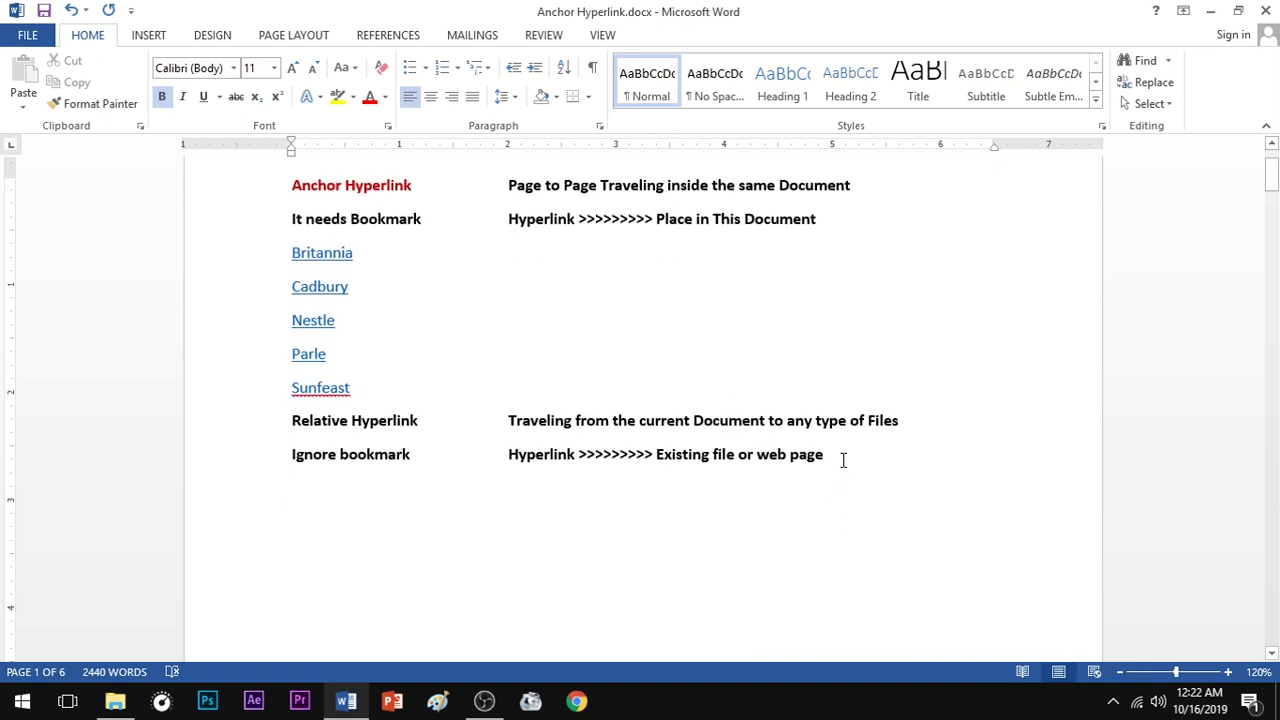
key(Return)
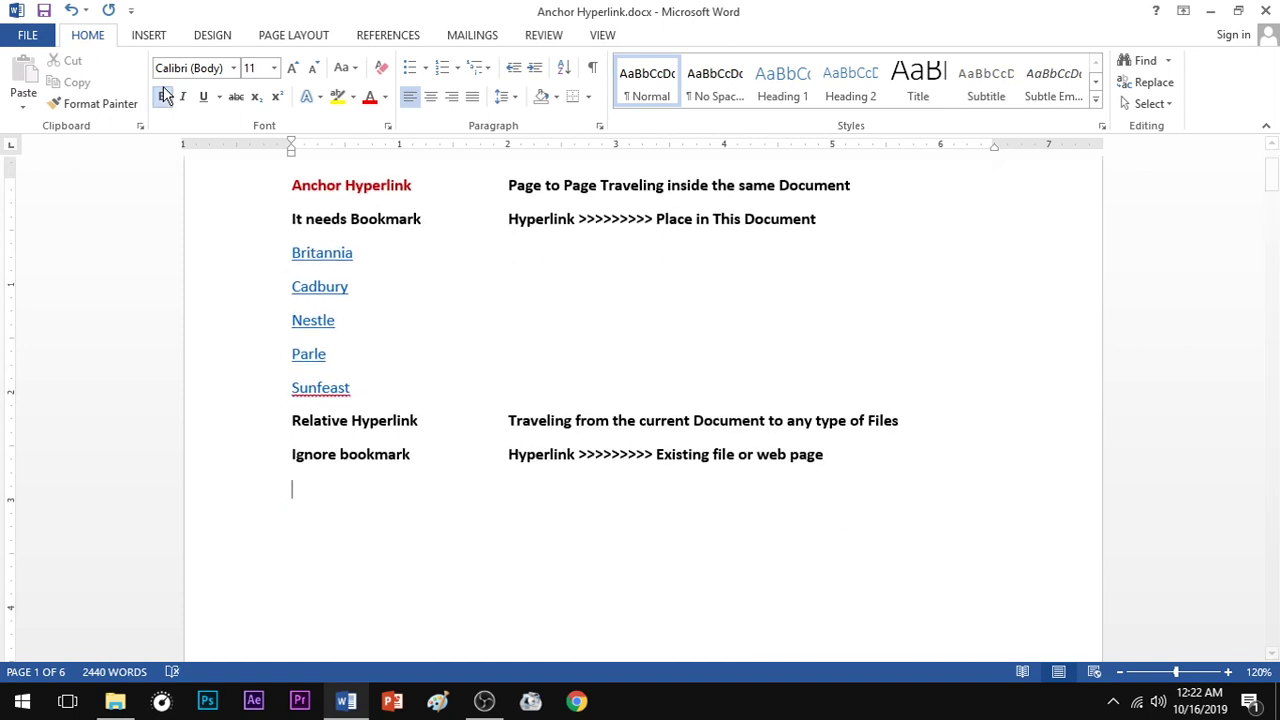
Insert a trial relative hyperlink to Description.docx on the F: drive, then undo it
click(150, 38)
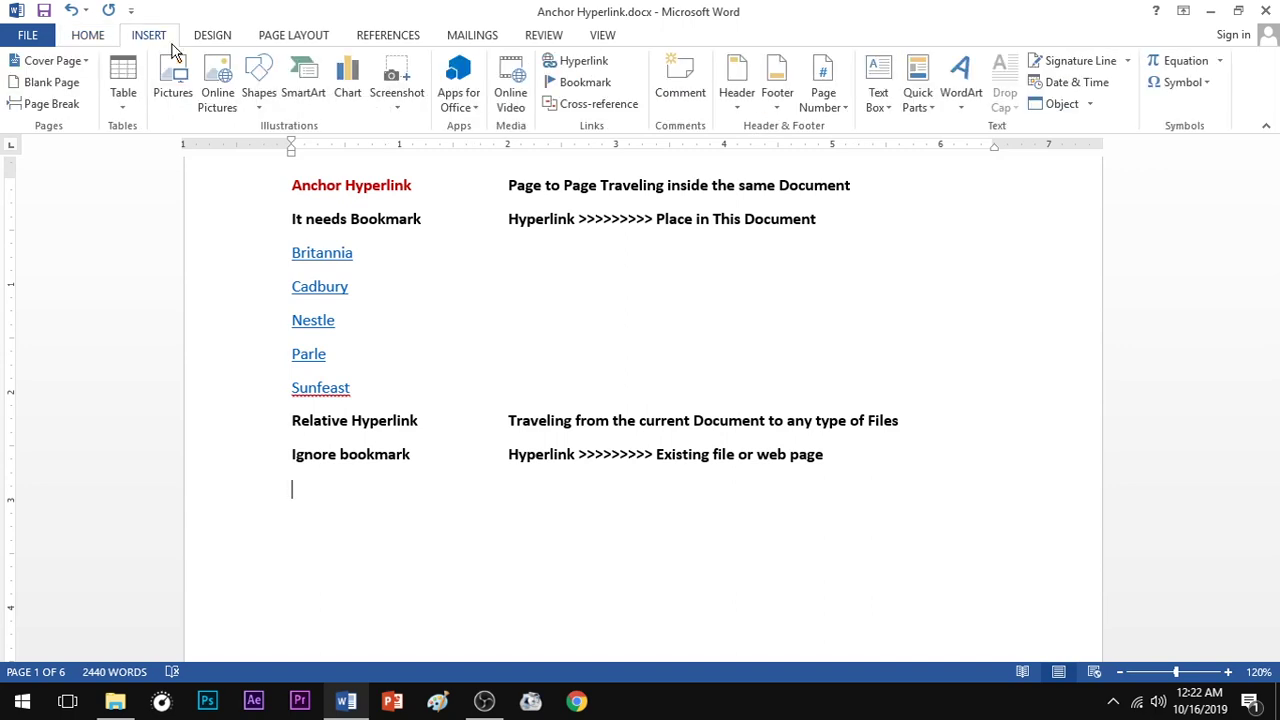
click(577, 66)
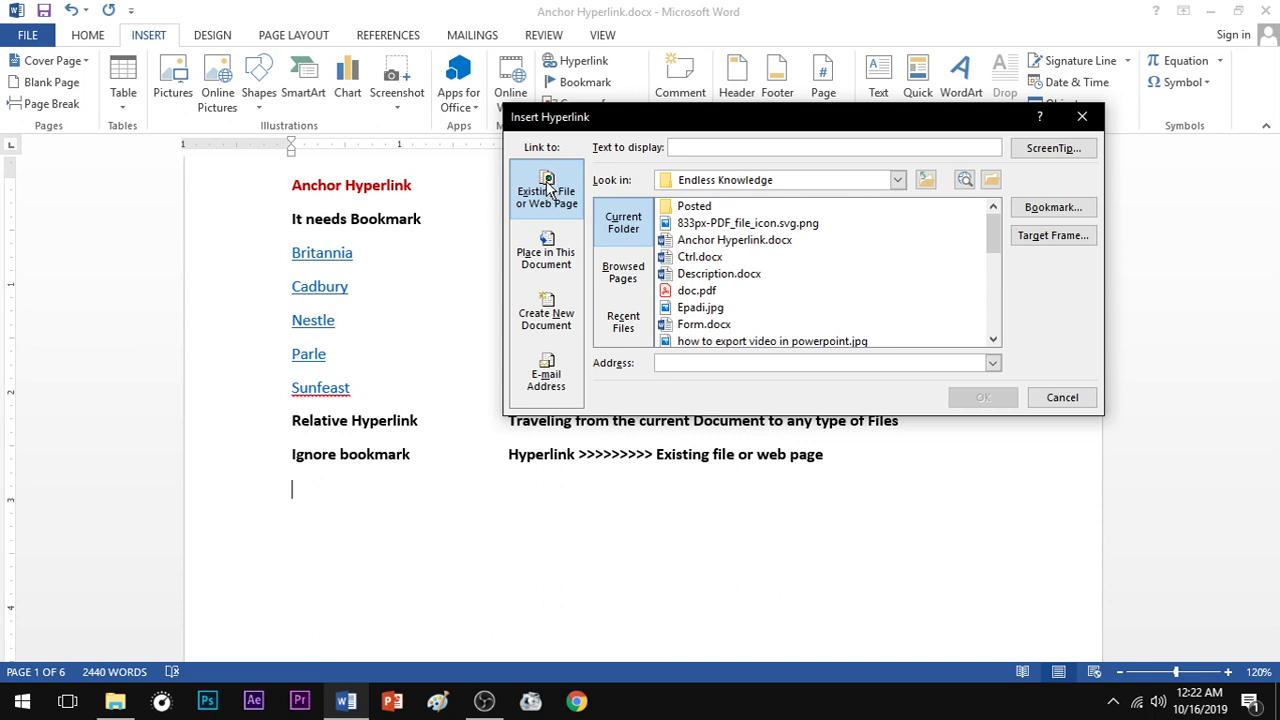
click(925, 180)
click(927, 182)
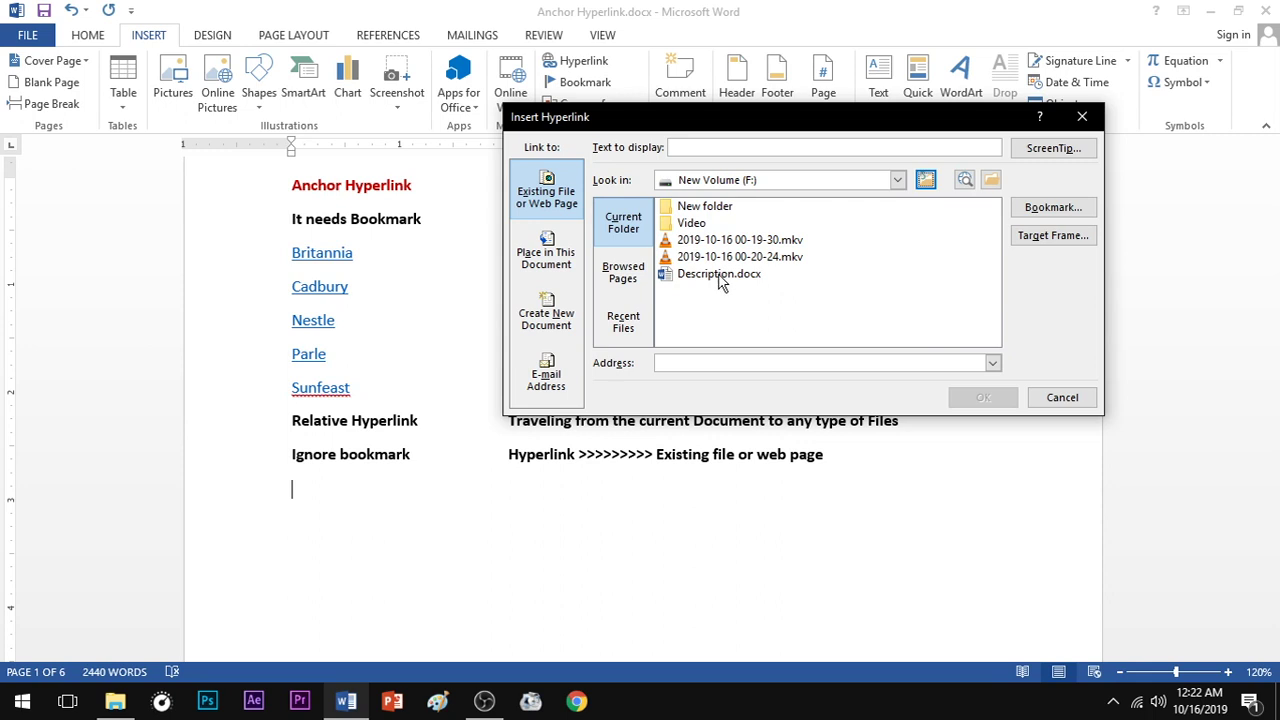
click(720, 276)
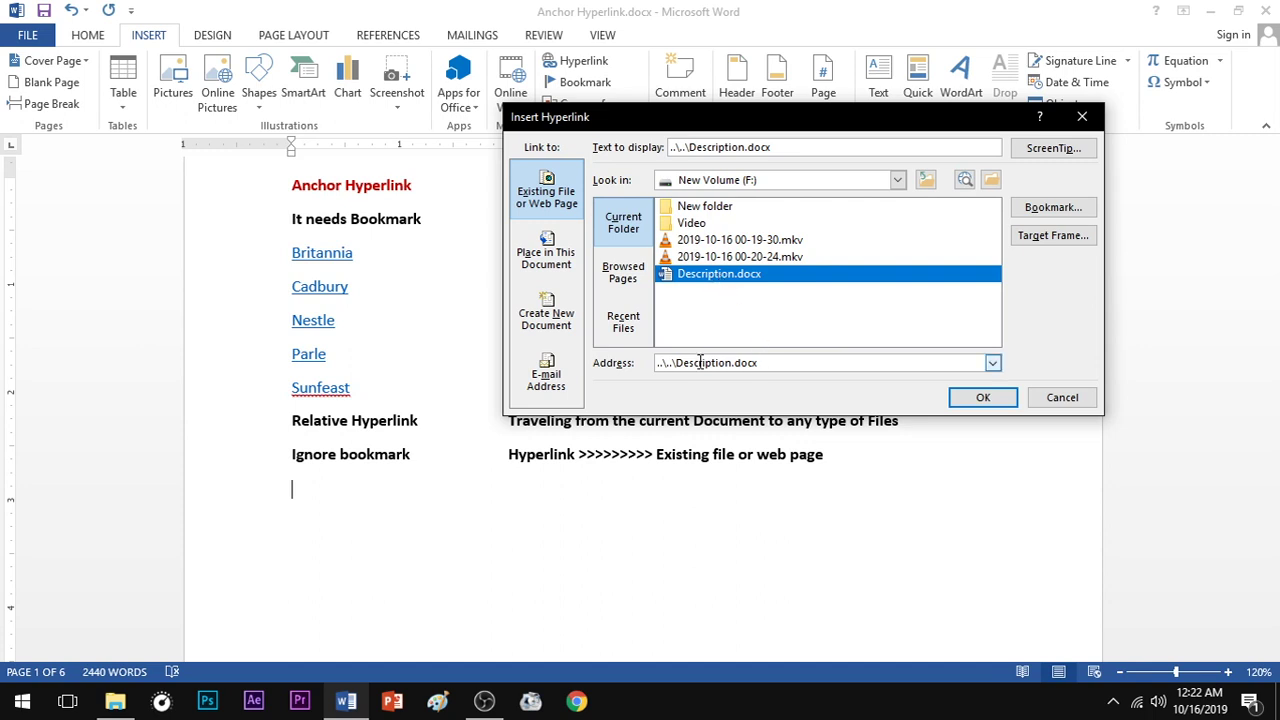
click(769, 364)
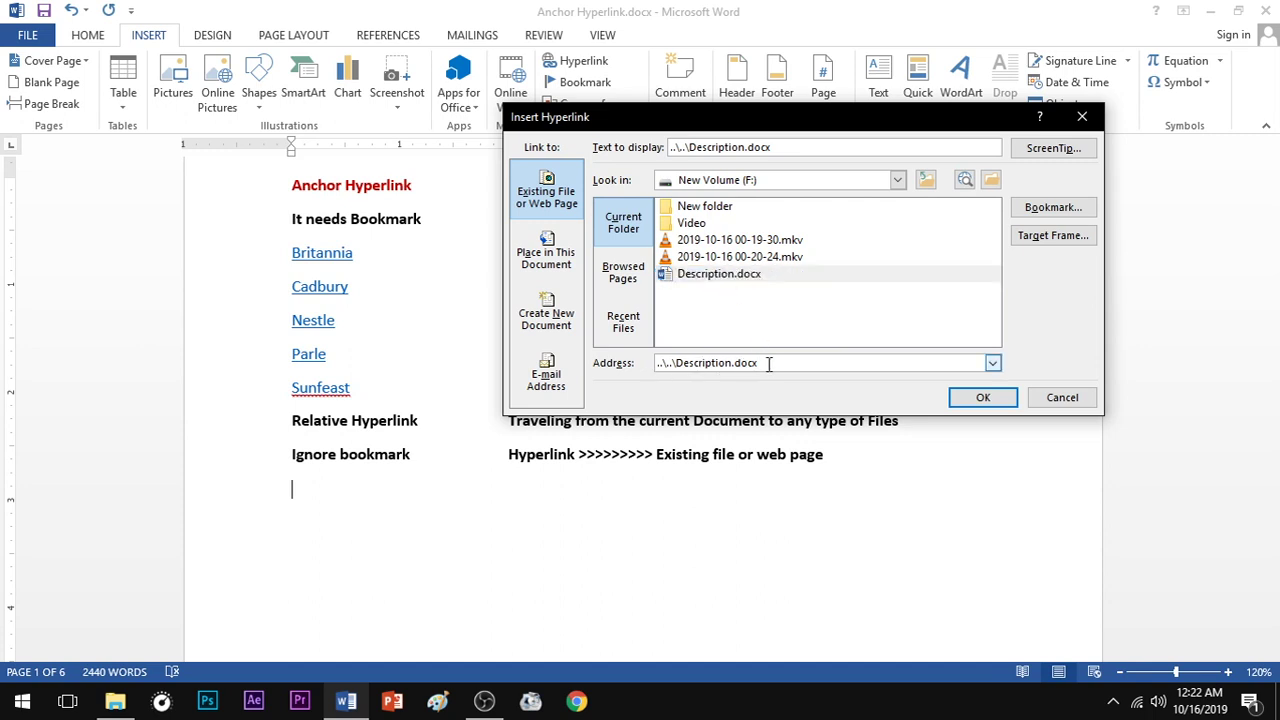
drag(769, 364, 655, 364)
drag(788, 149, 661, 152)
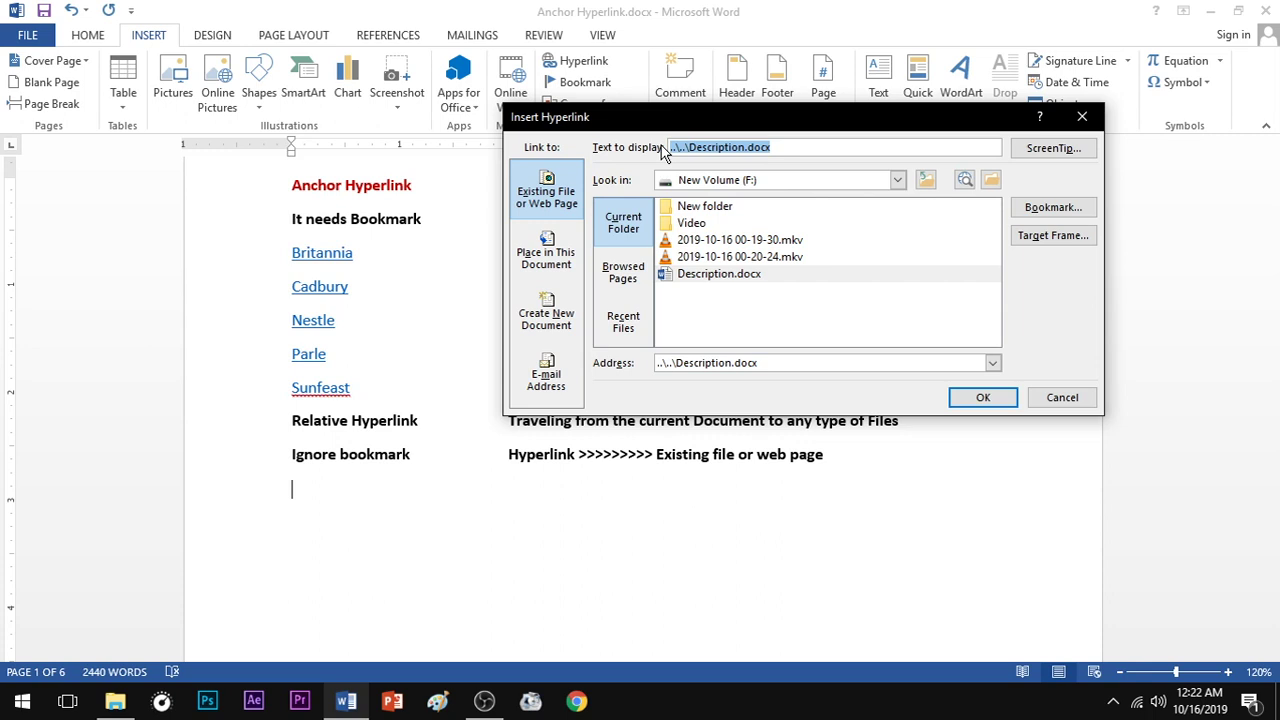
click(983, 399)
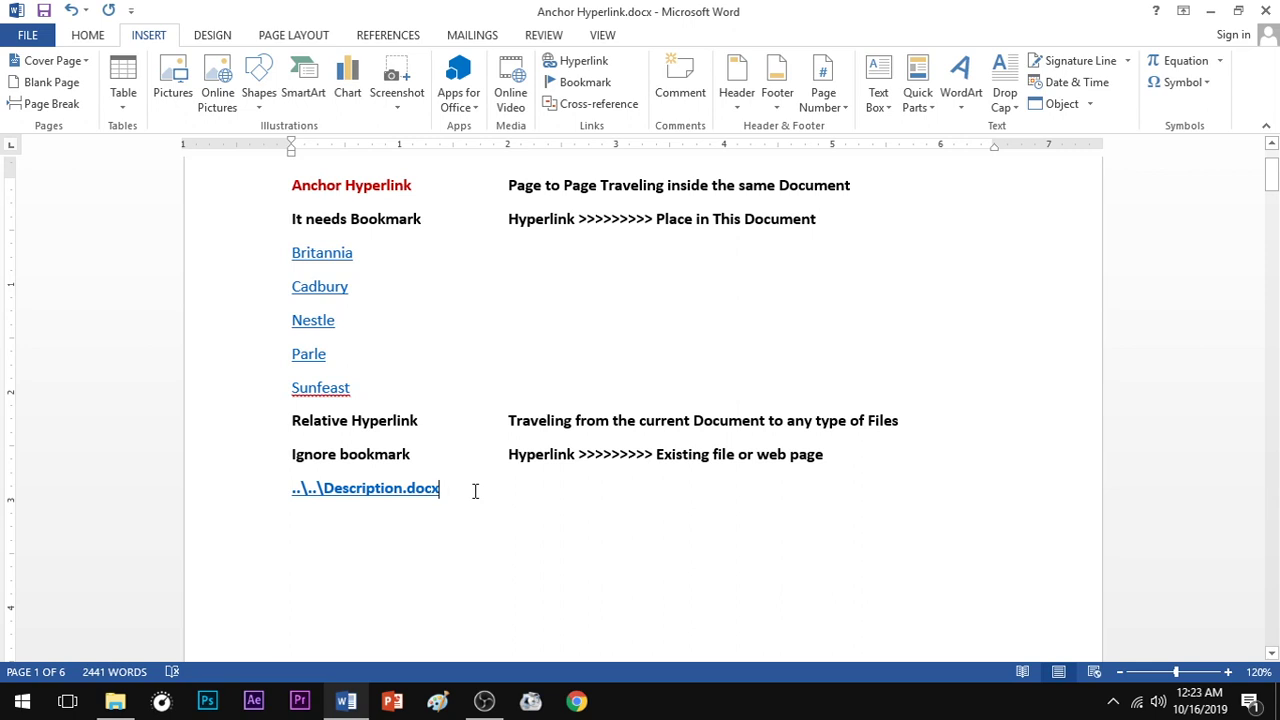
key(ctrl+z)
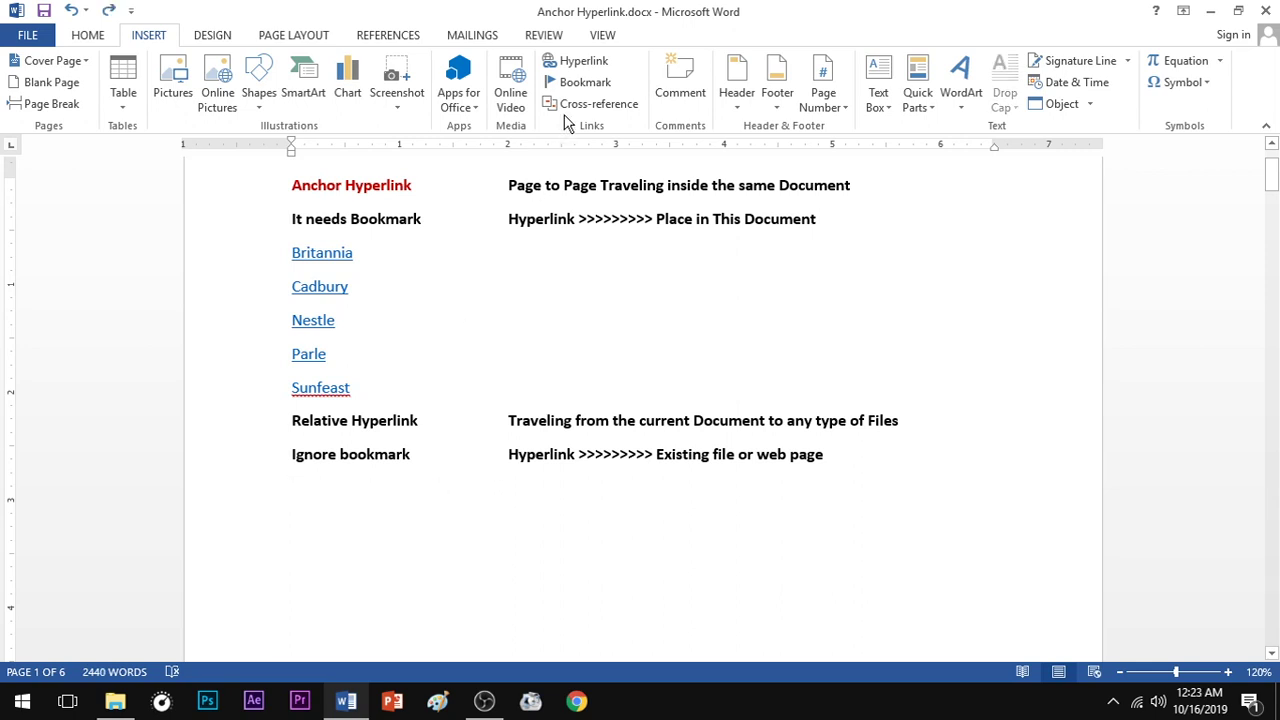
Link the text 'Draft Work' to F:\Description.docx and follow the link to open it
click(578, 62)
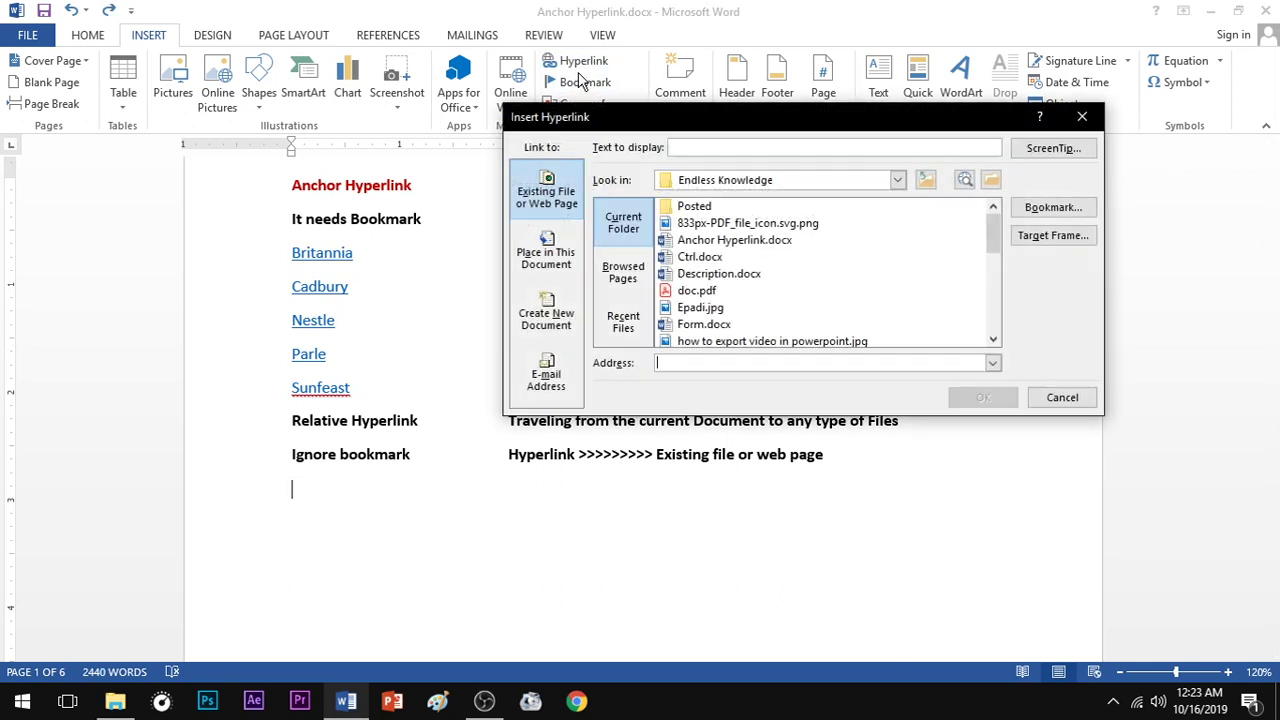
click(926, 180)
click(926, 180)
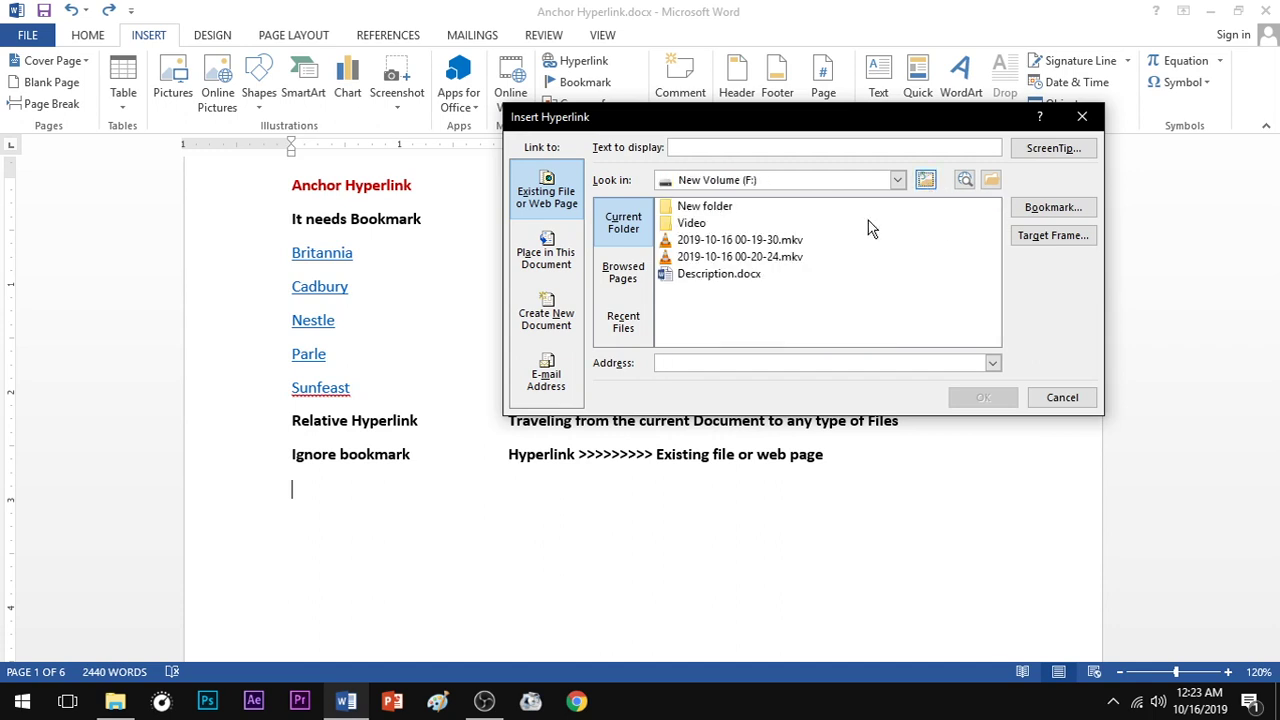
click(709, 280)
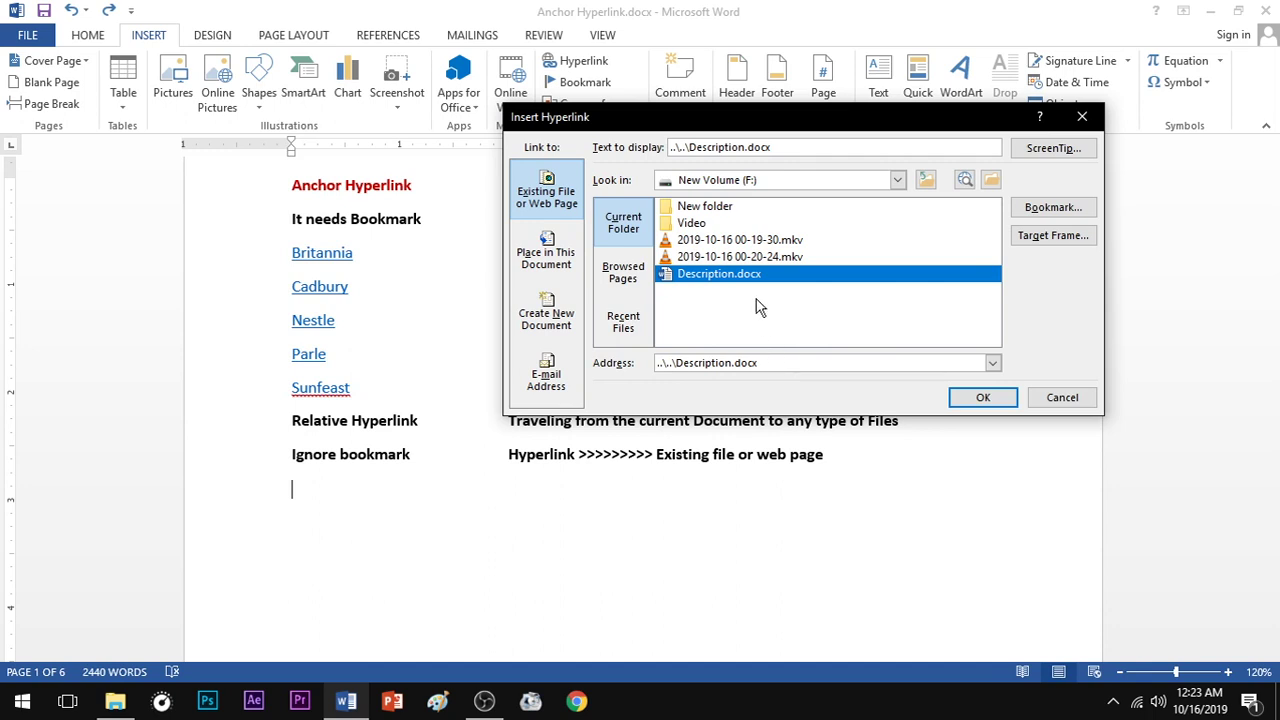
click(781, 147)
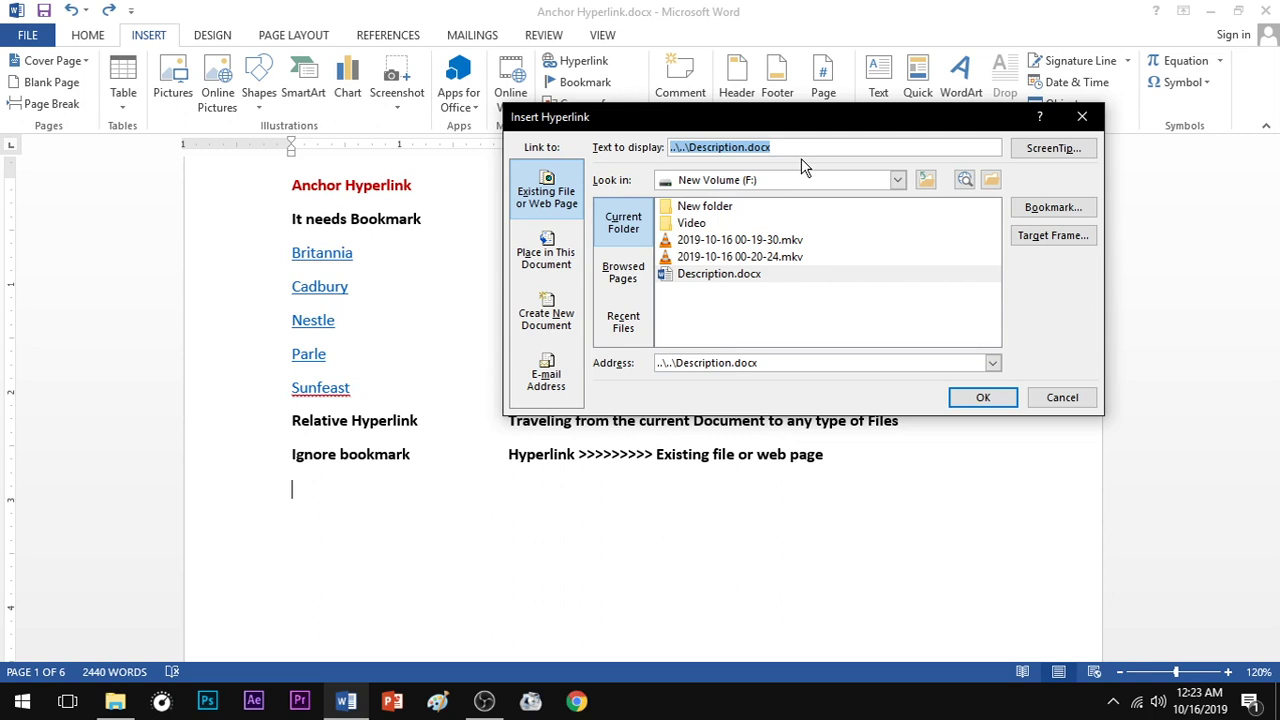
text(Drf)
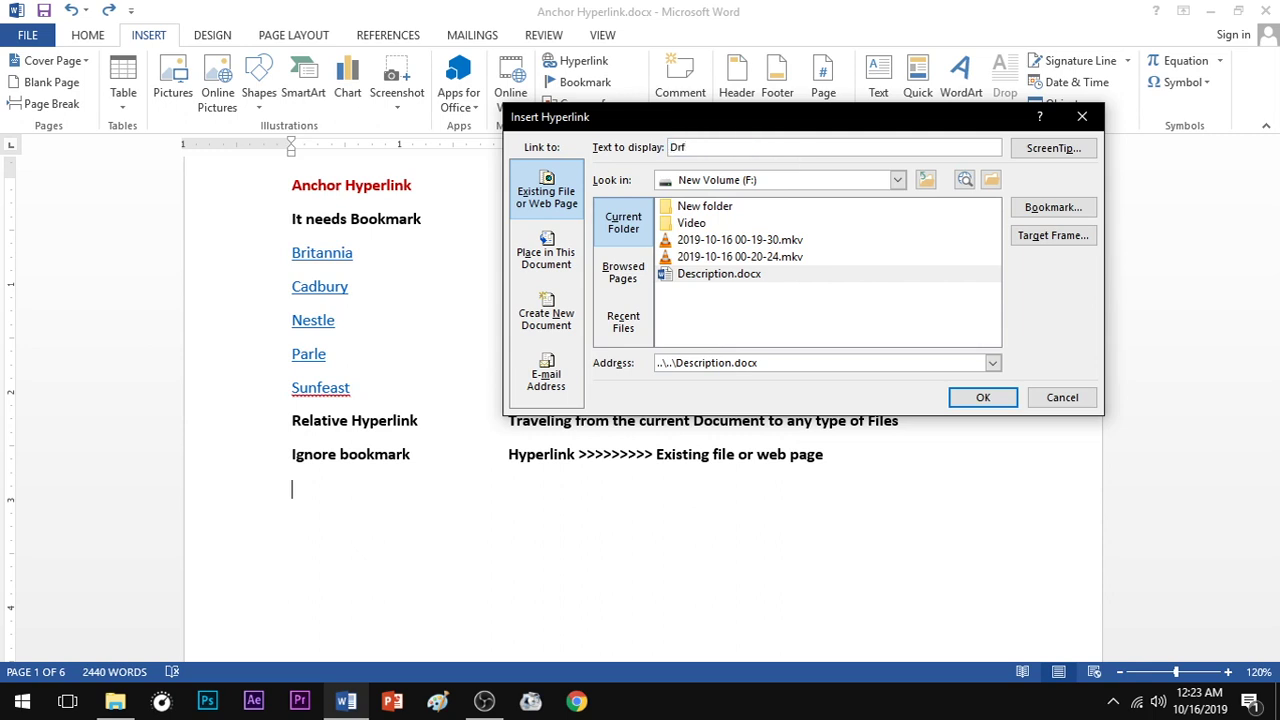
key(BackSpace)
text(aft Wor)
text(k)
click(983, 397)
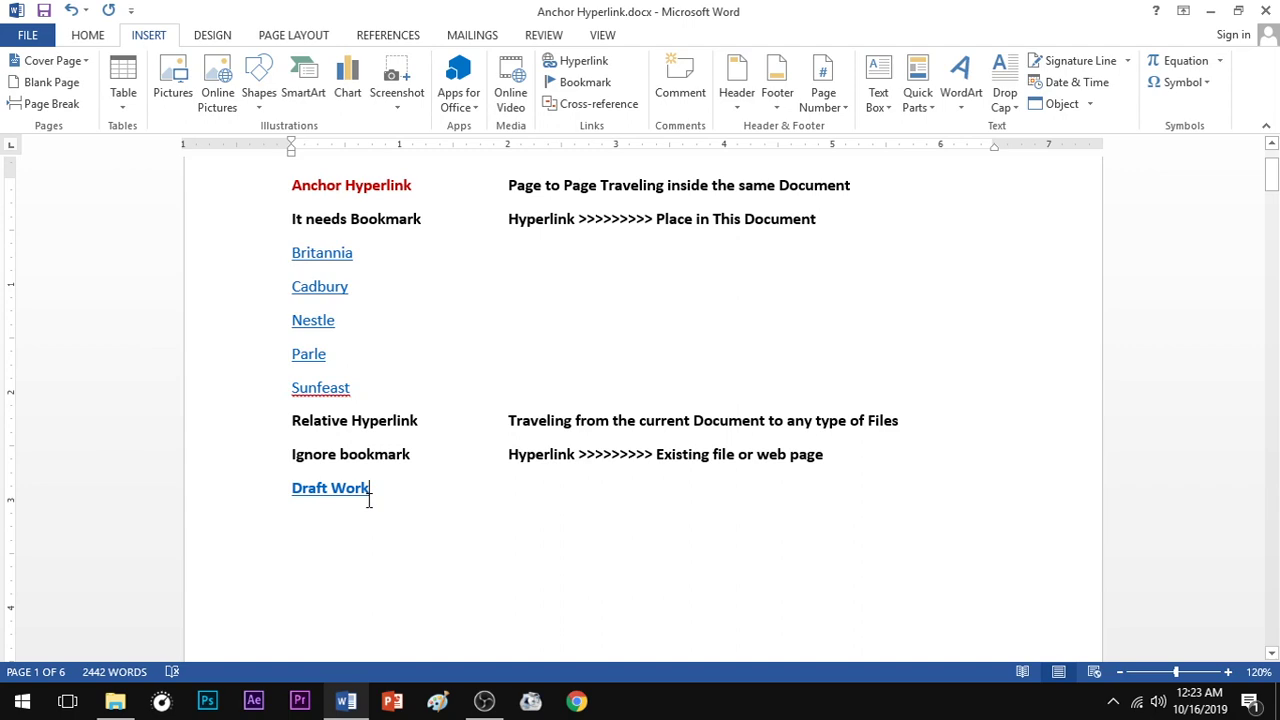
mouse_move(331, 488)
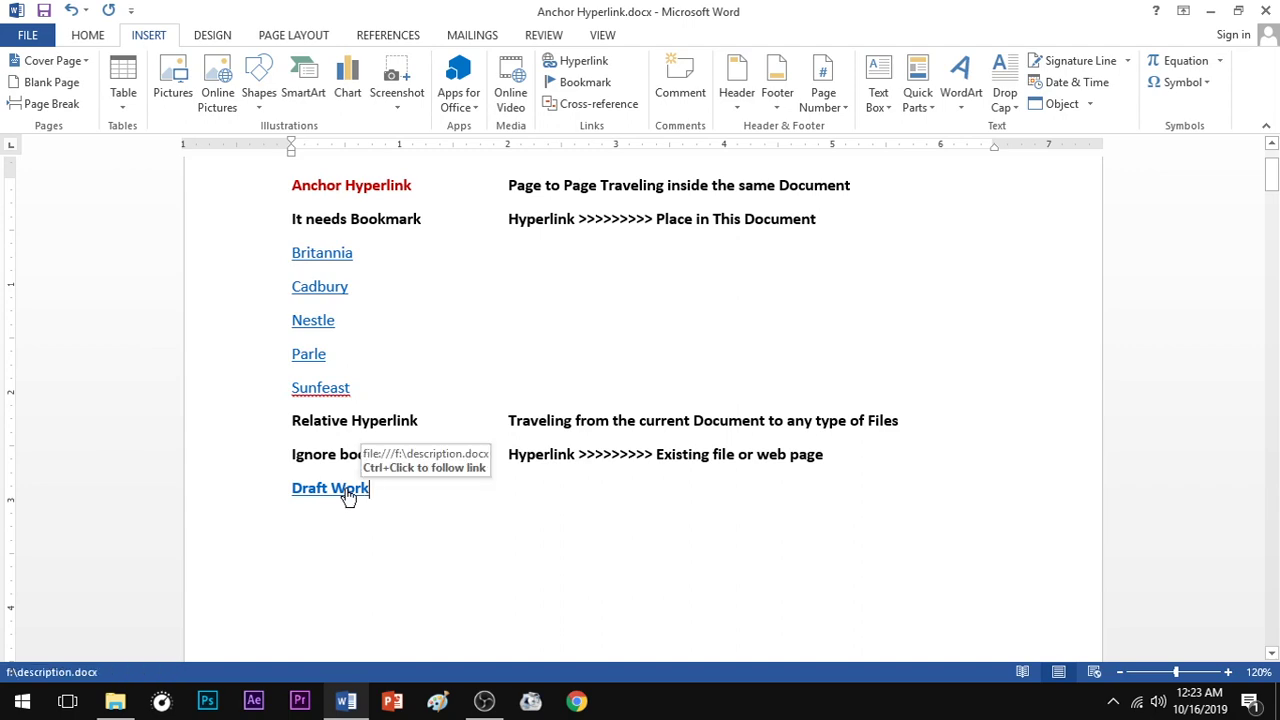
ctrl+click(348, 495)
Close Description.docx and start a new line after the Draft Work link
scroll(607, 333, down, 5)
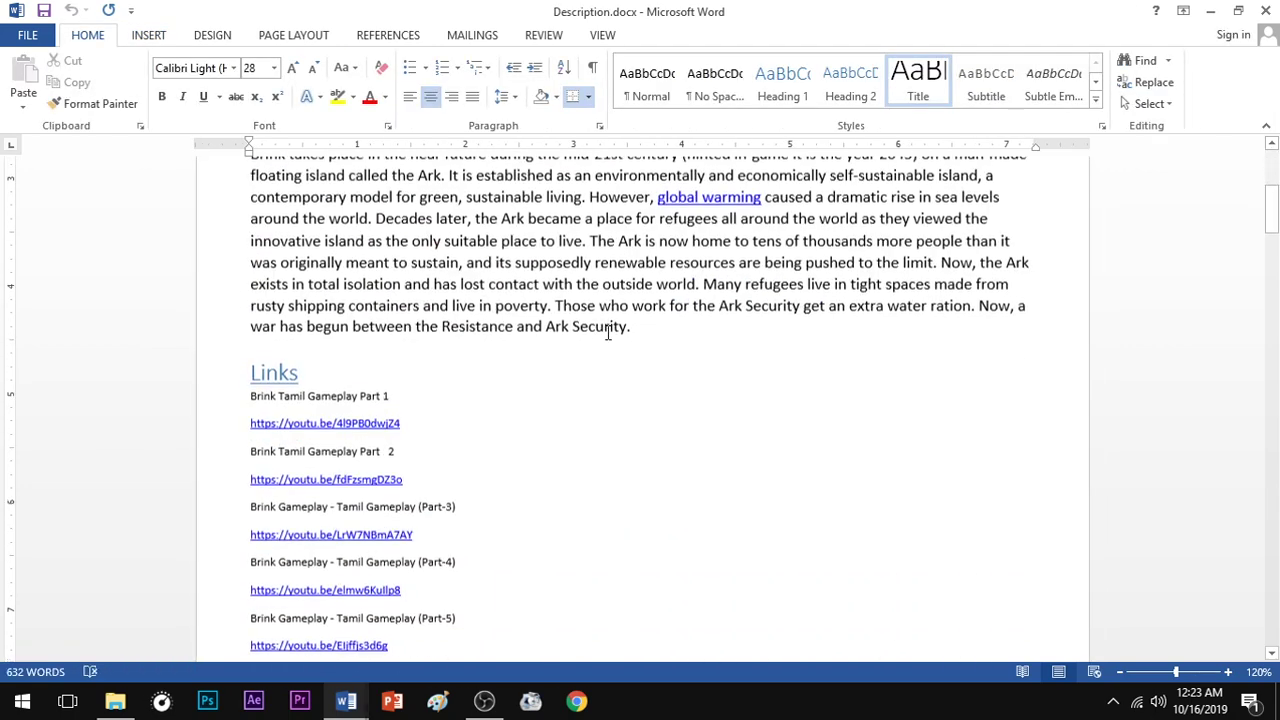
scroll(607, 333, up, 2)
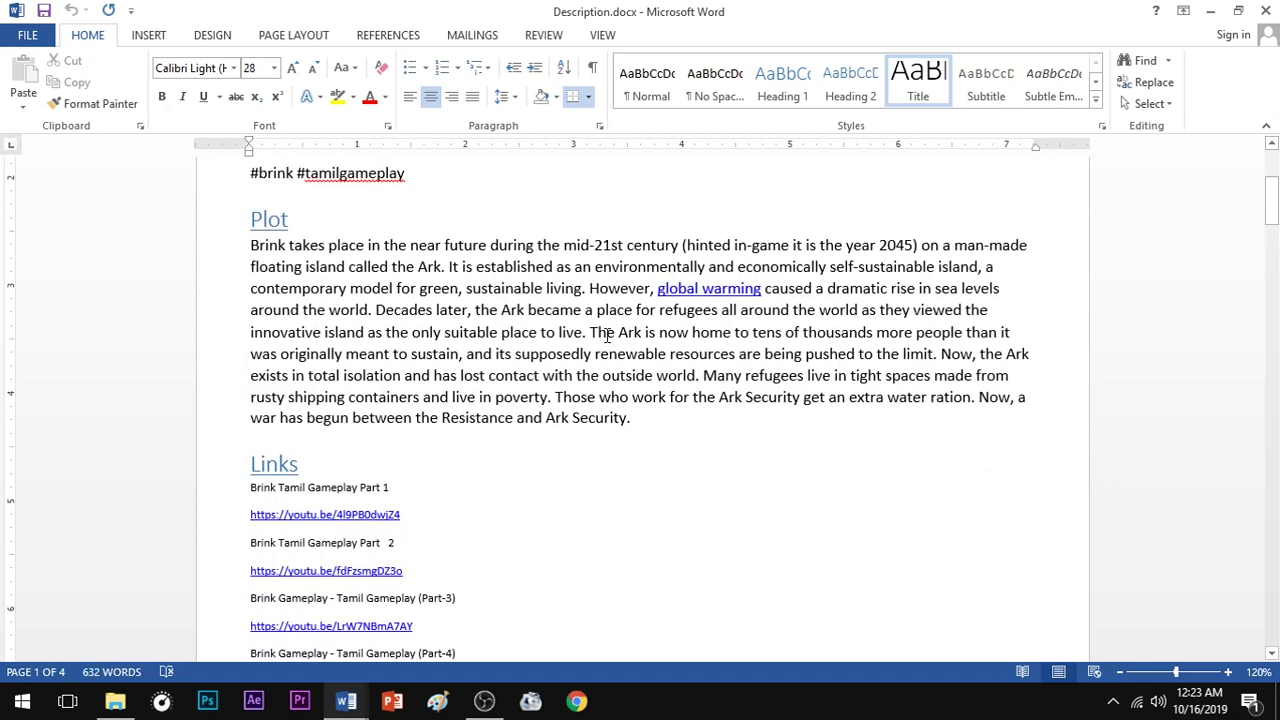
scroll(607, 333, up, 3)
click(1265, 10)
click(391, 487)
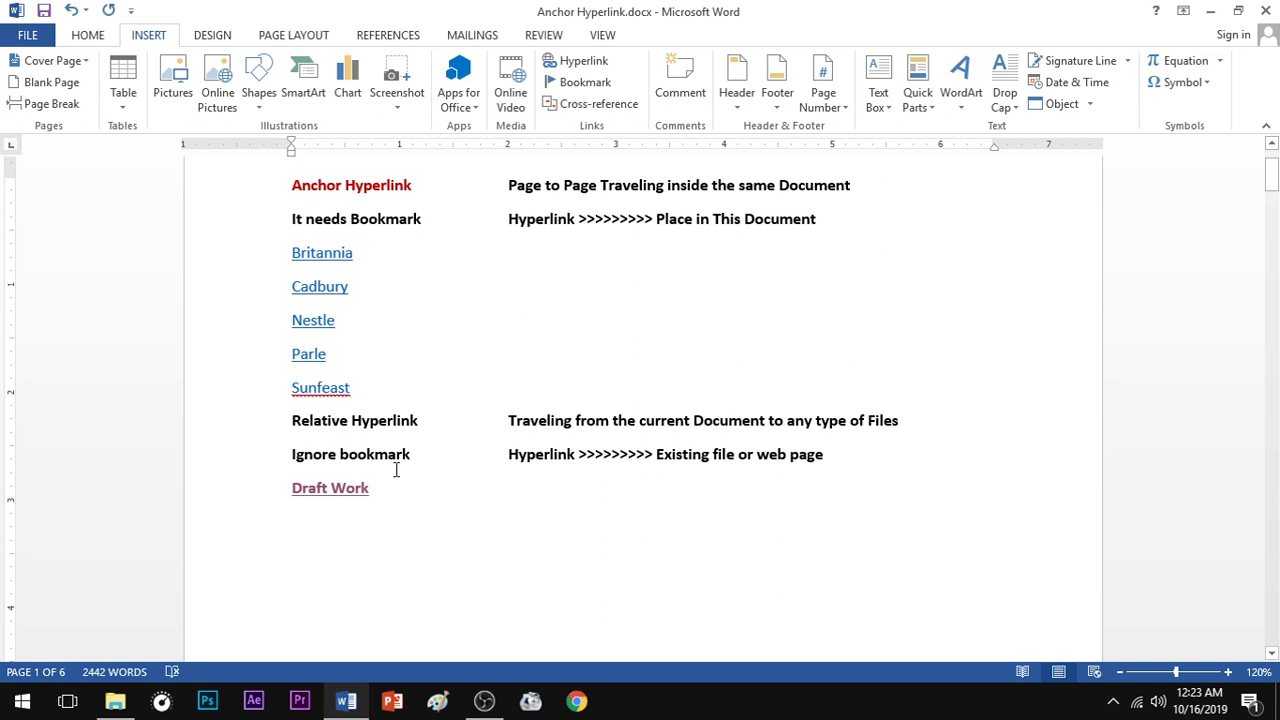
key(Return)
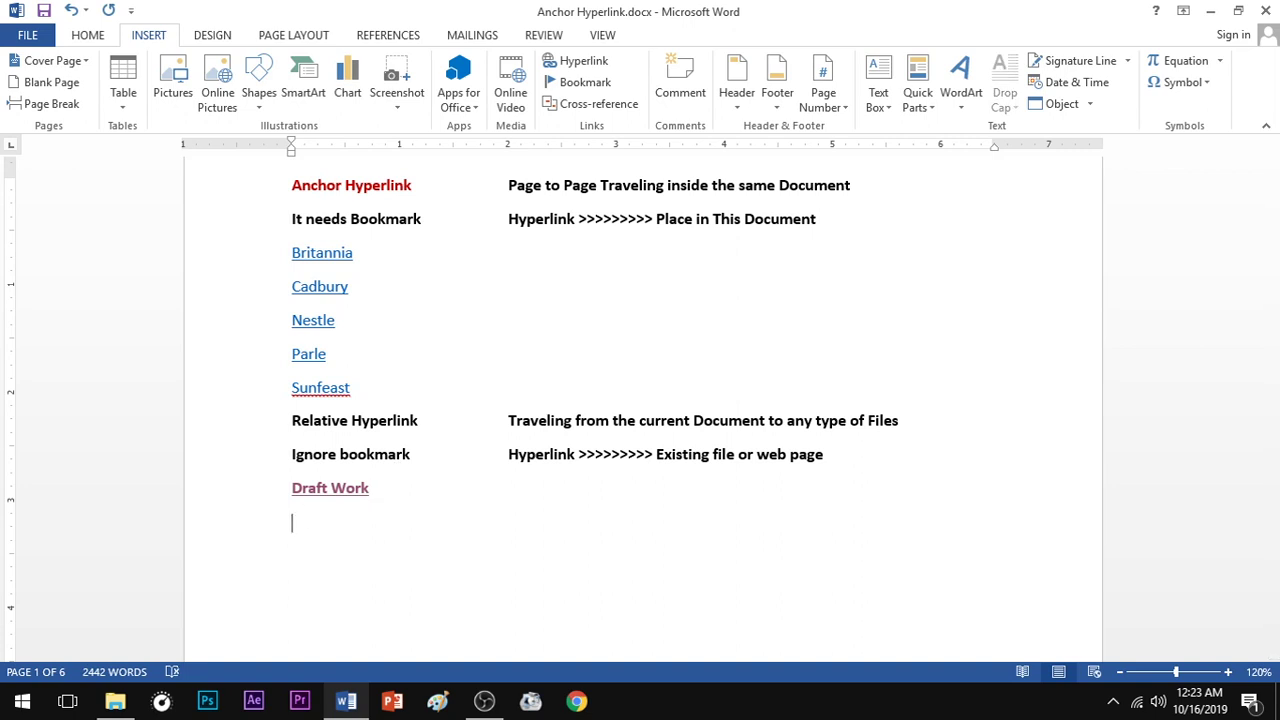
Insert a link to Video\Pip - A Short Animated Film.mp4, then undo it since it shows the raw path
click(588, 68)
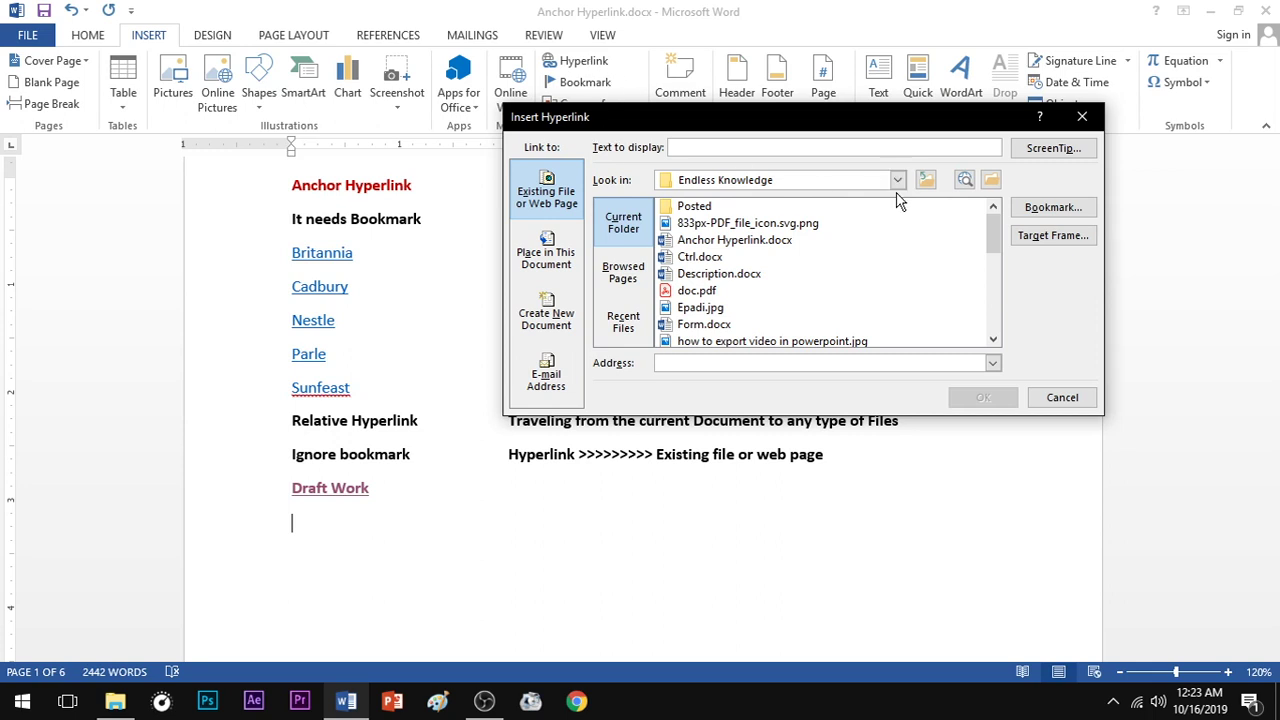
click(925, 179)
click(925, 179)
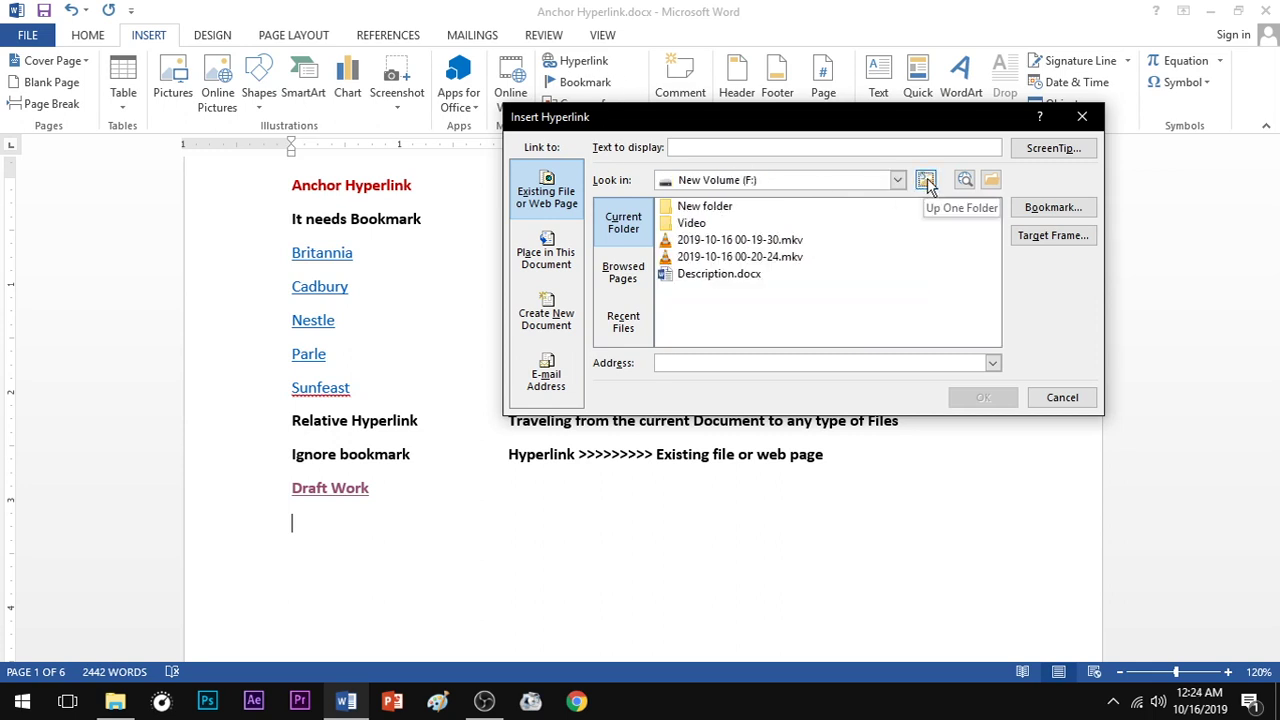
double_click(704, 226)
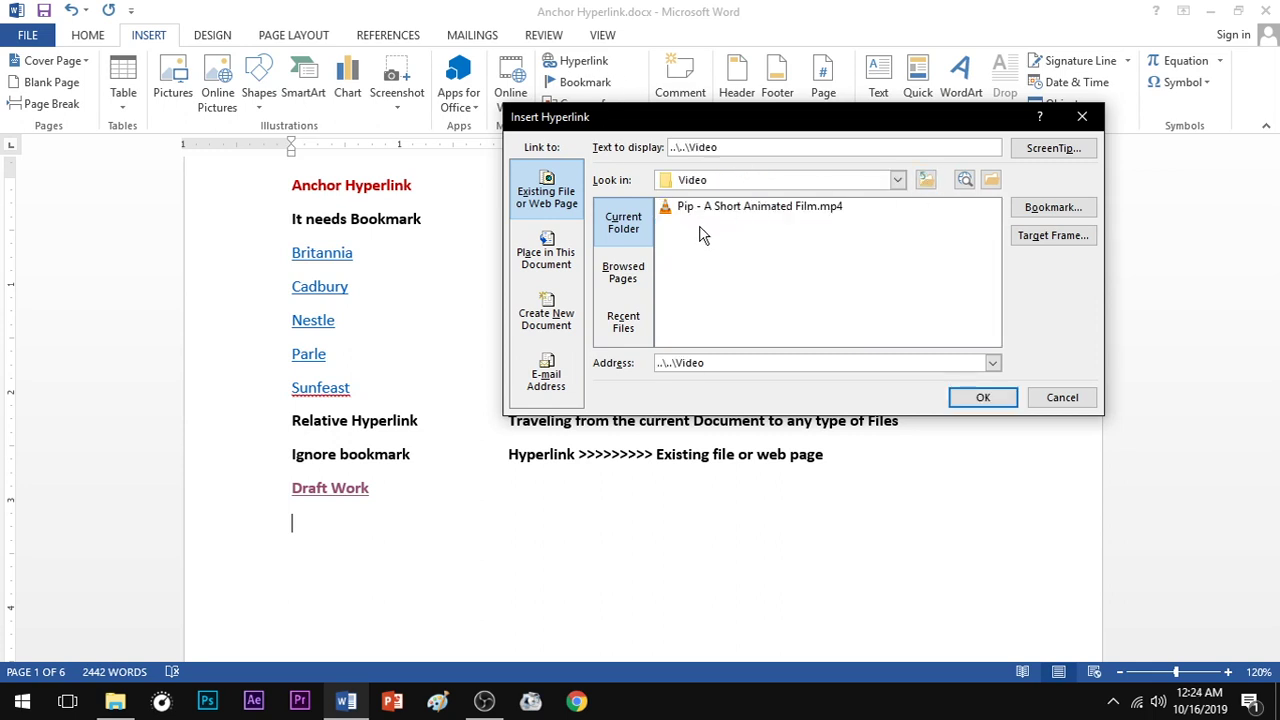
click(776, 212)
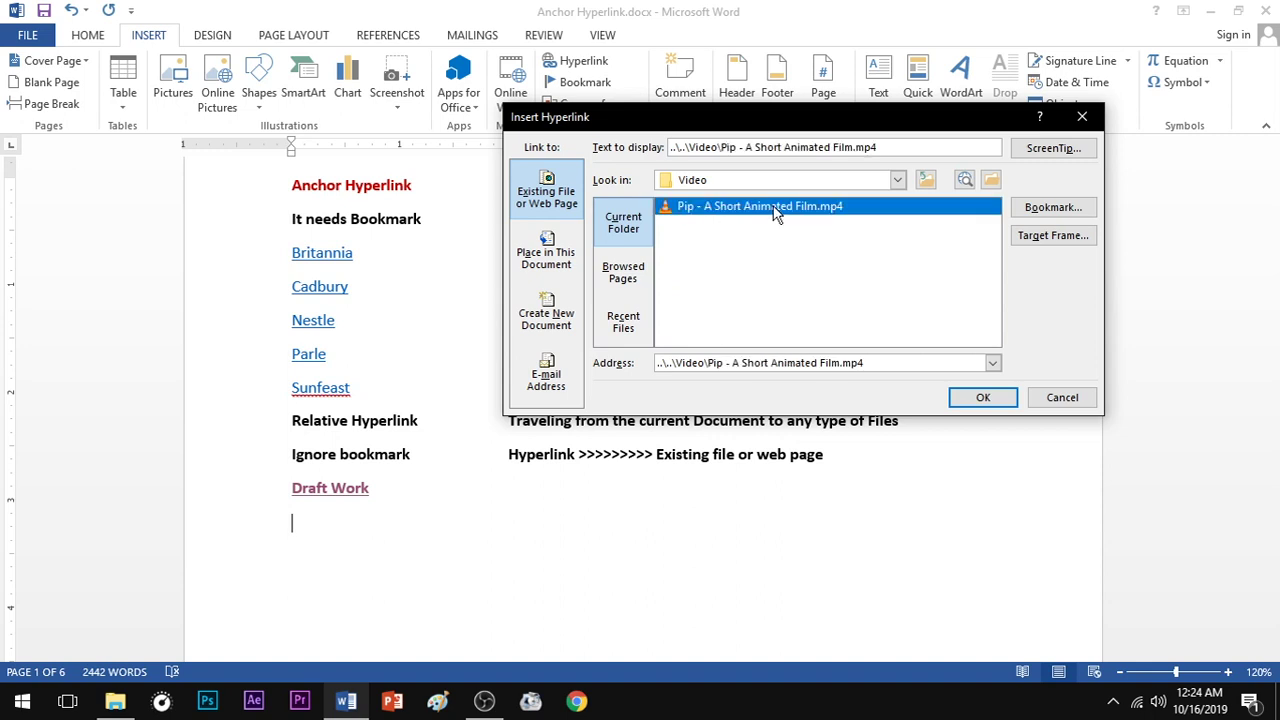
click(983, 398)
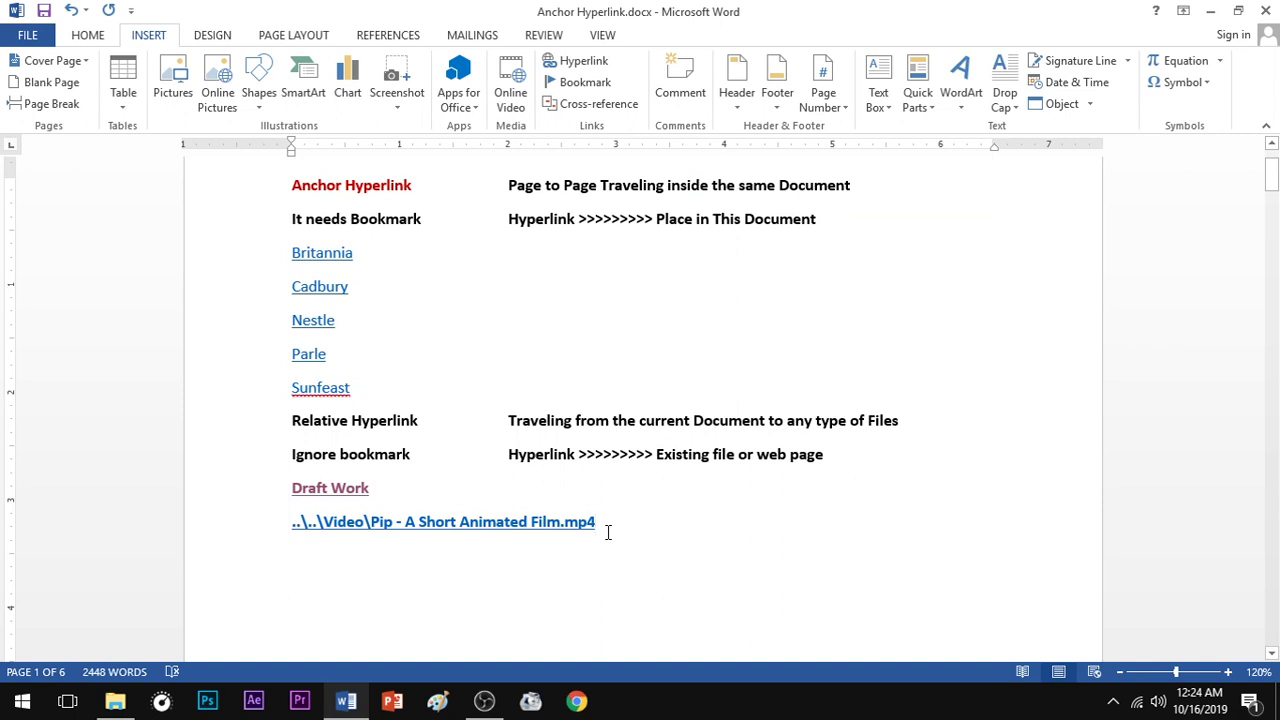
key(ctrl+z)
Link 'Short Film' to the Pip animated film mp4 and follow it to open the video
click(585, 61)
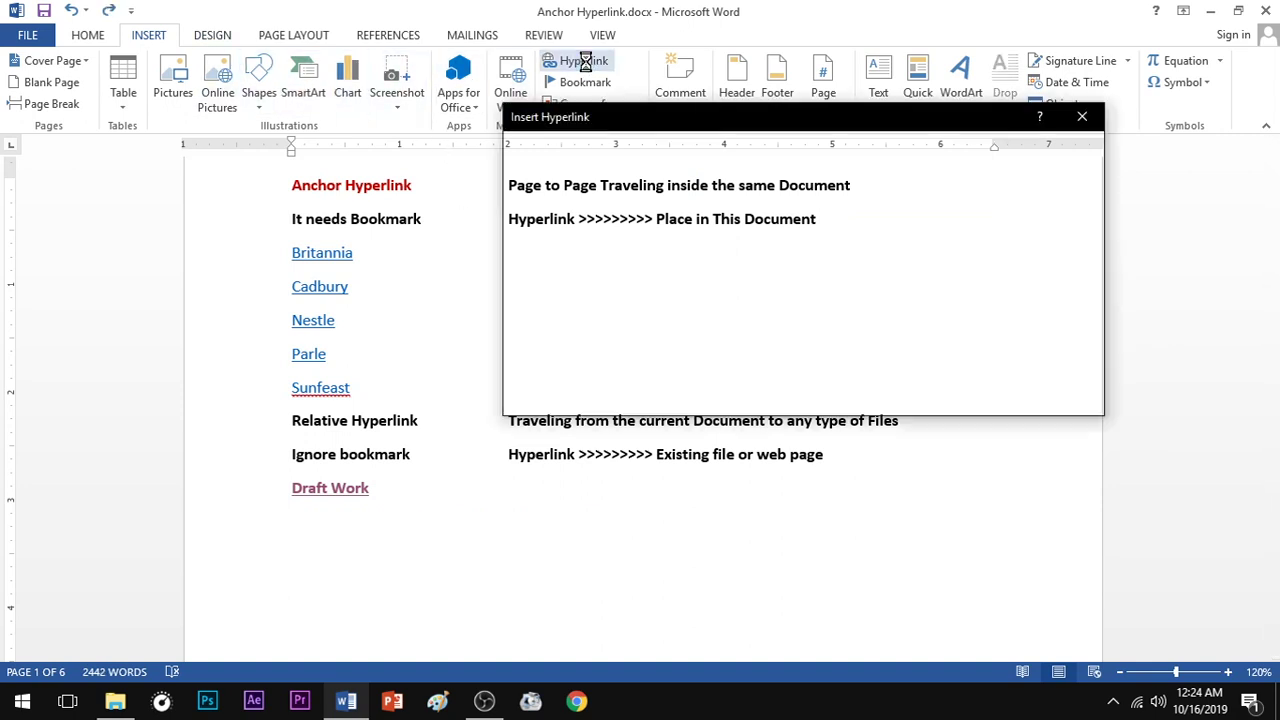
click(926, 180)
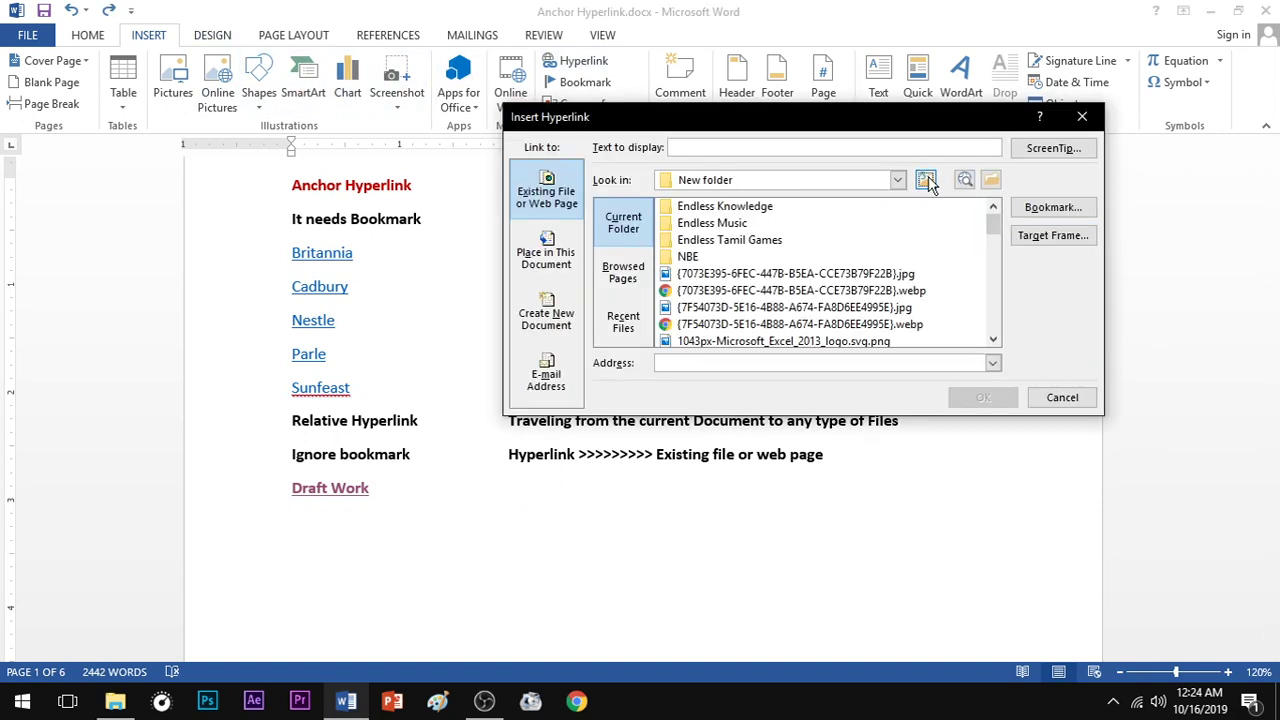
click(926, 180)
double_click(696, 229)
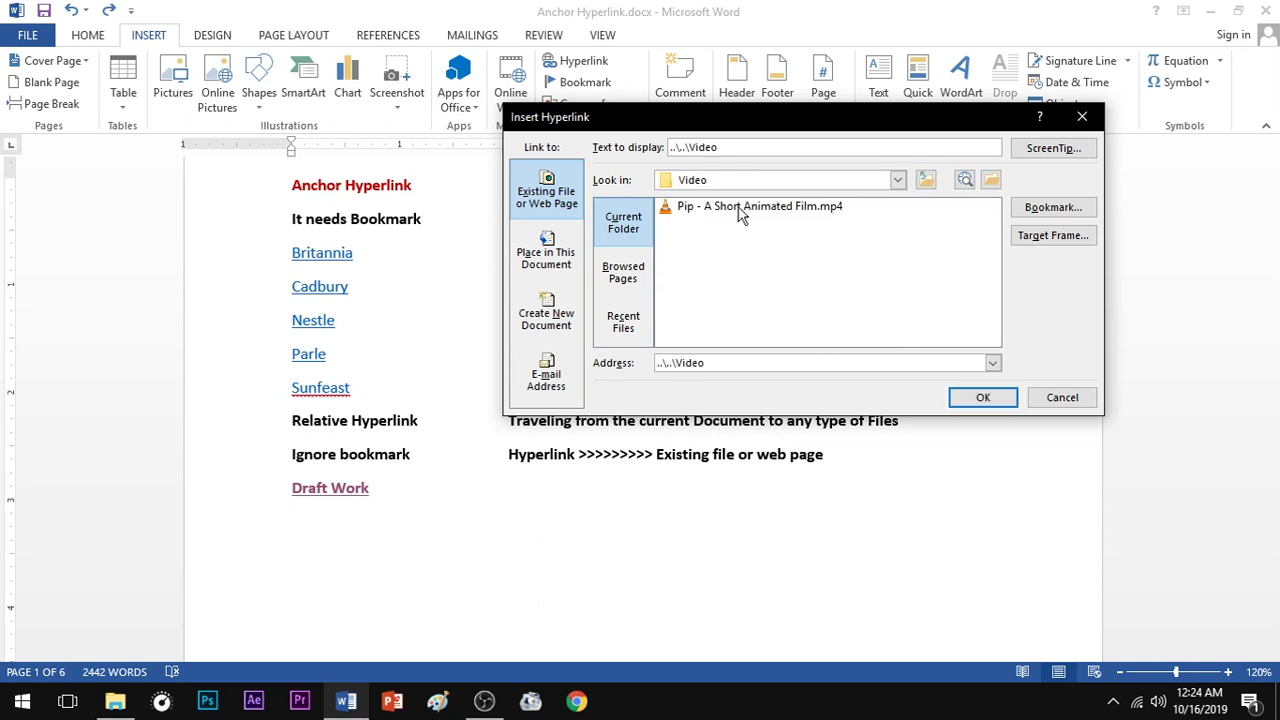
click(741, 212)
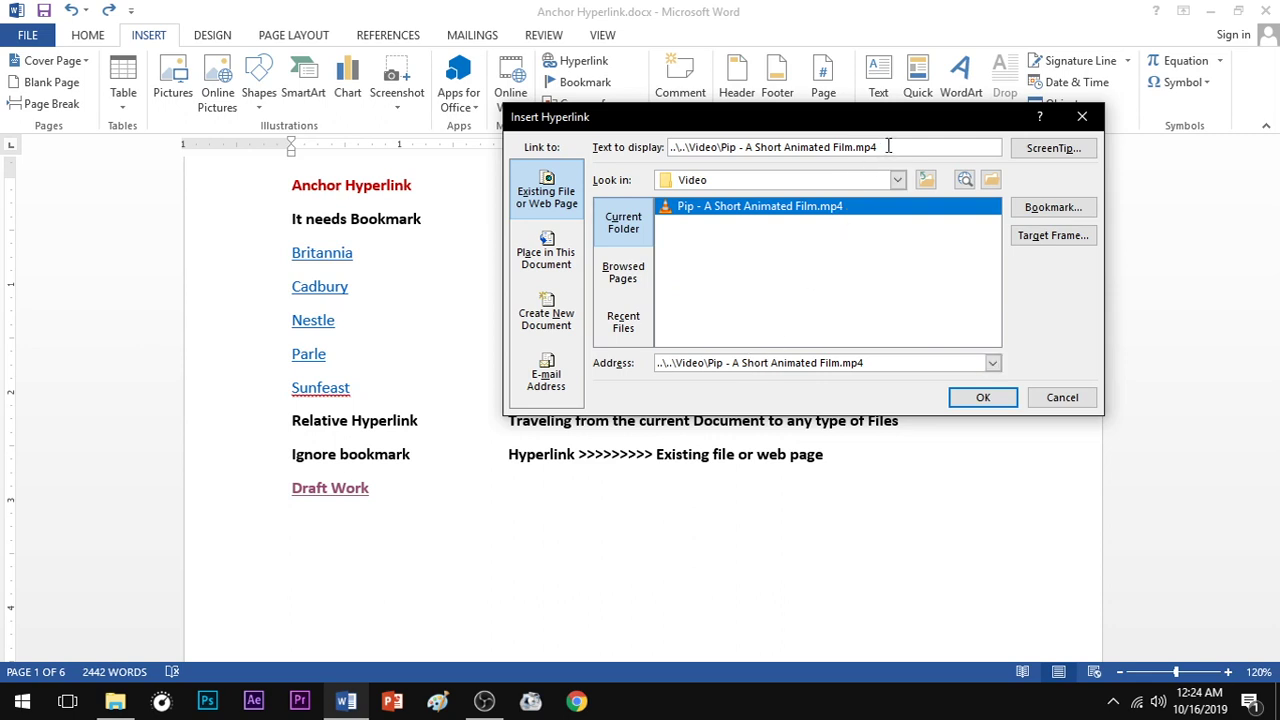
drag(886, 147, 654, 147)
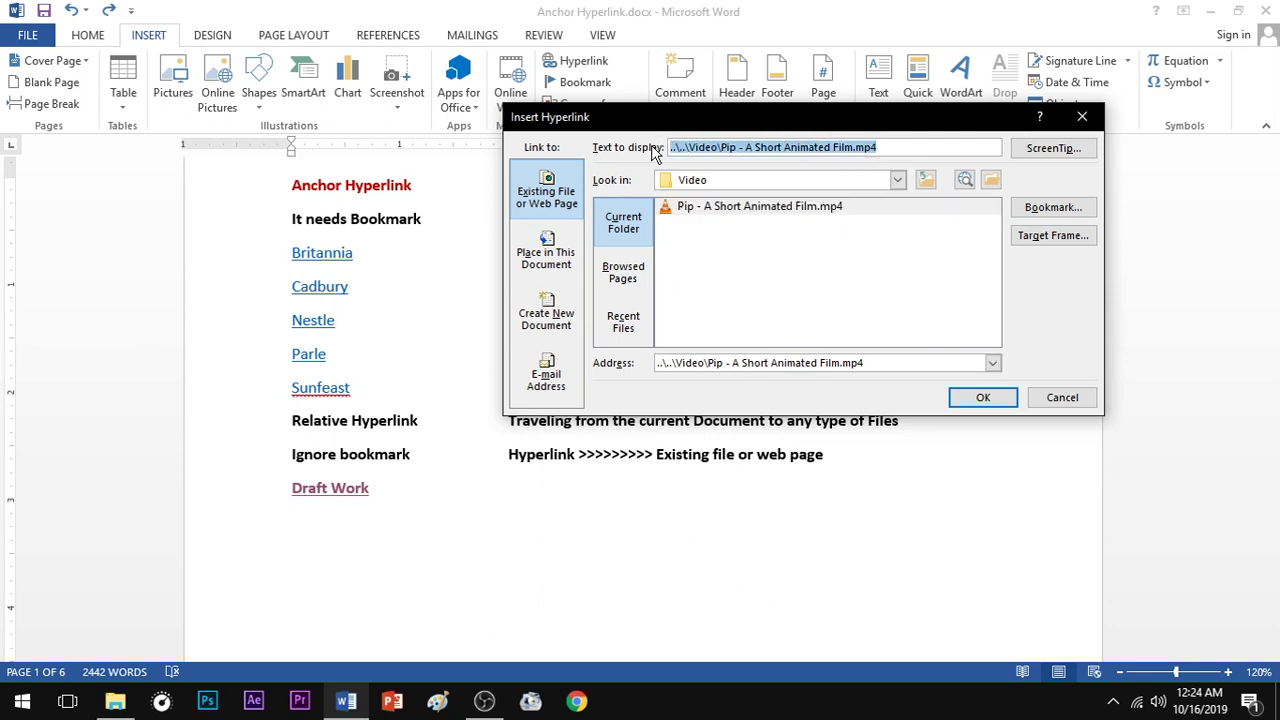
text(Short Film)
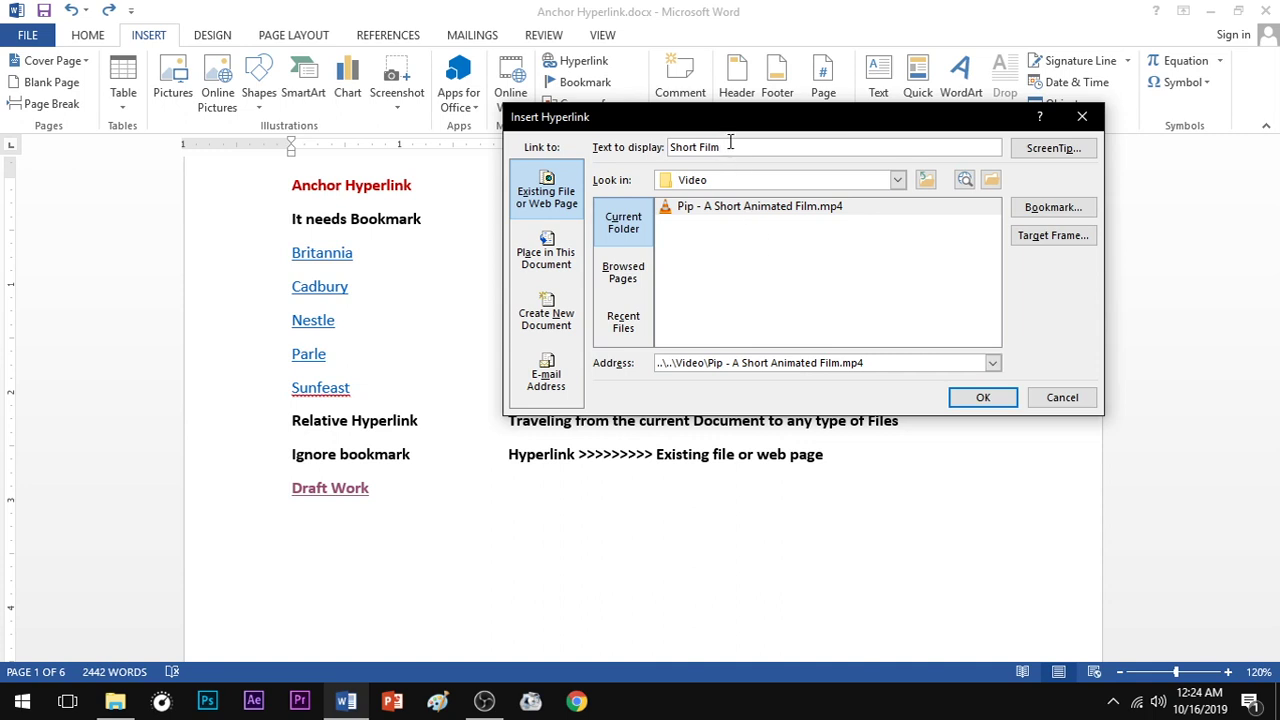
click(977, 397)
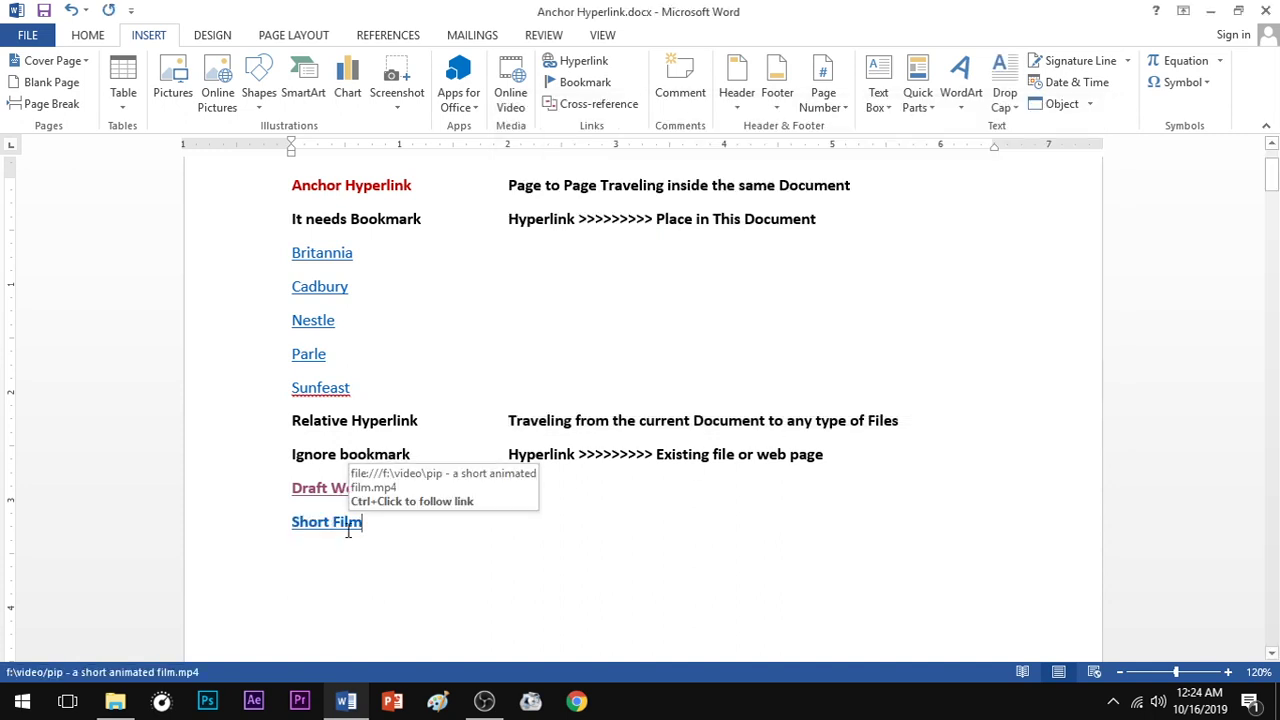
ctrl+click(348, 528)
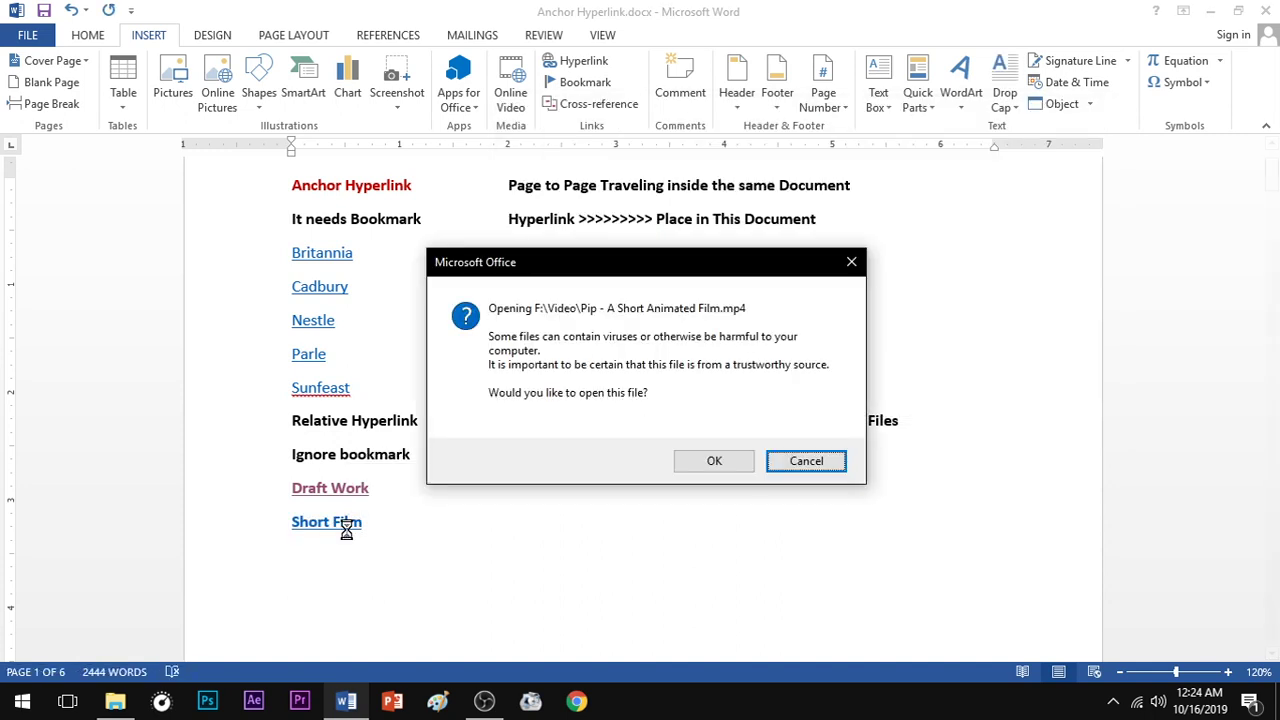
click(712, 461)
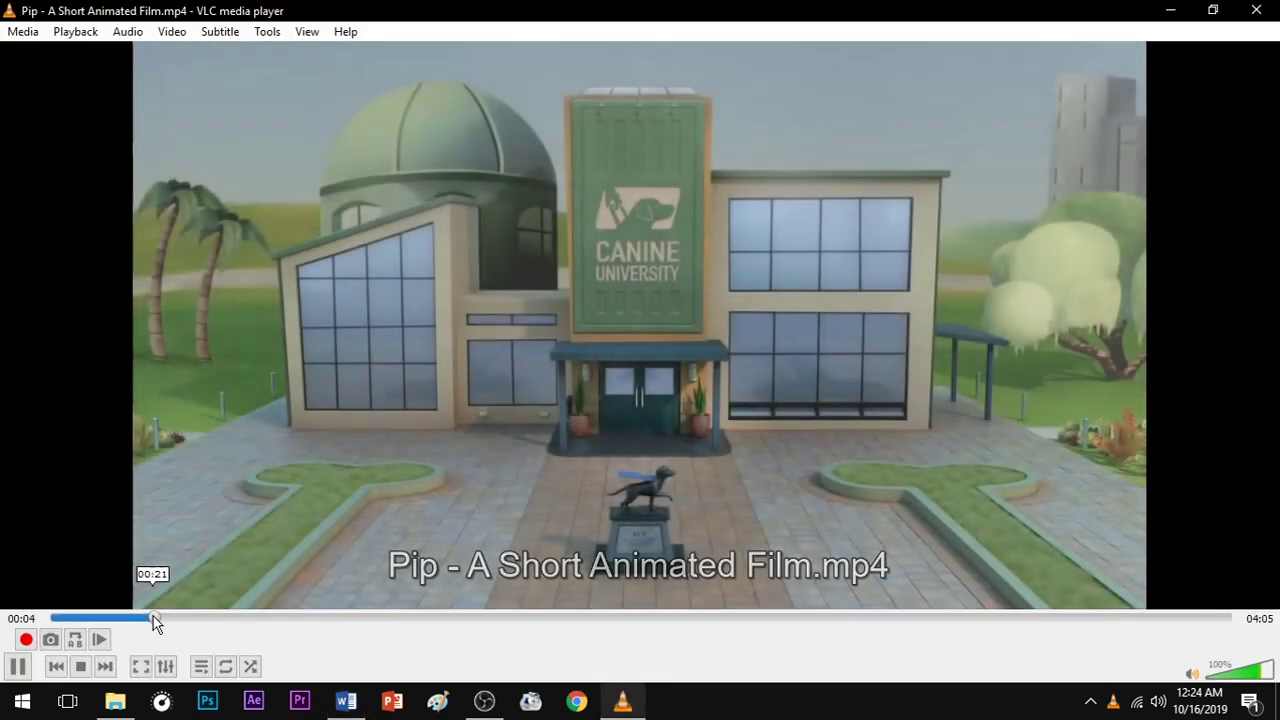
Skip the Pip film ahead to about 00:22 and 00:51, then close VLC
click(157, 618)
click(300, 618)
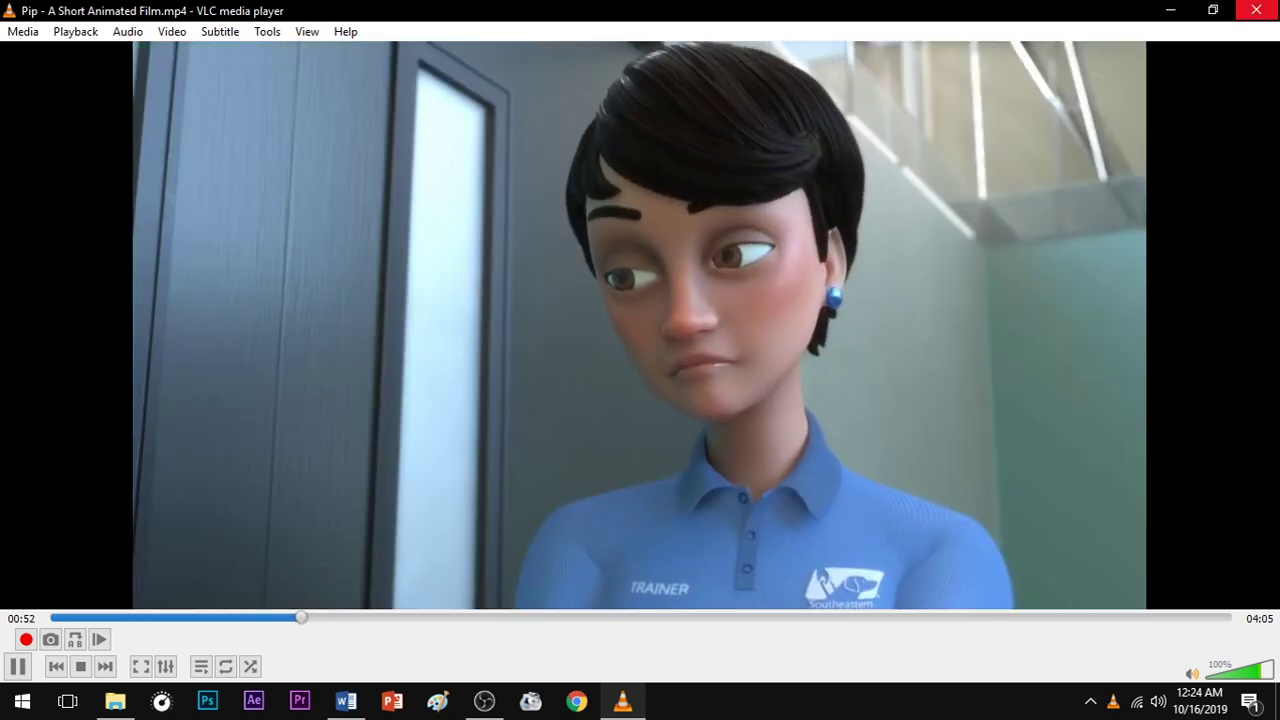
key(alt+F4)
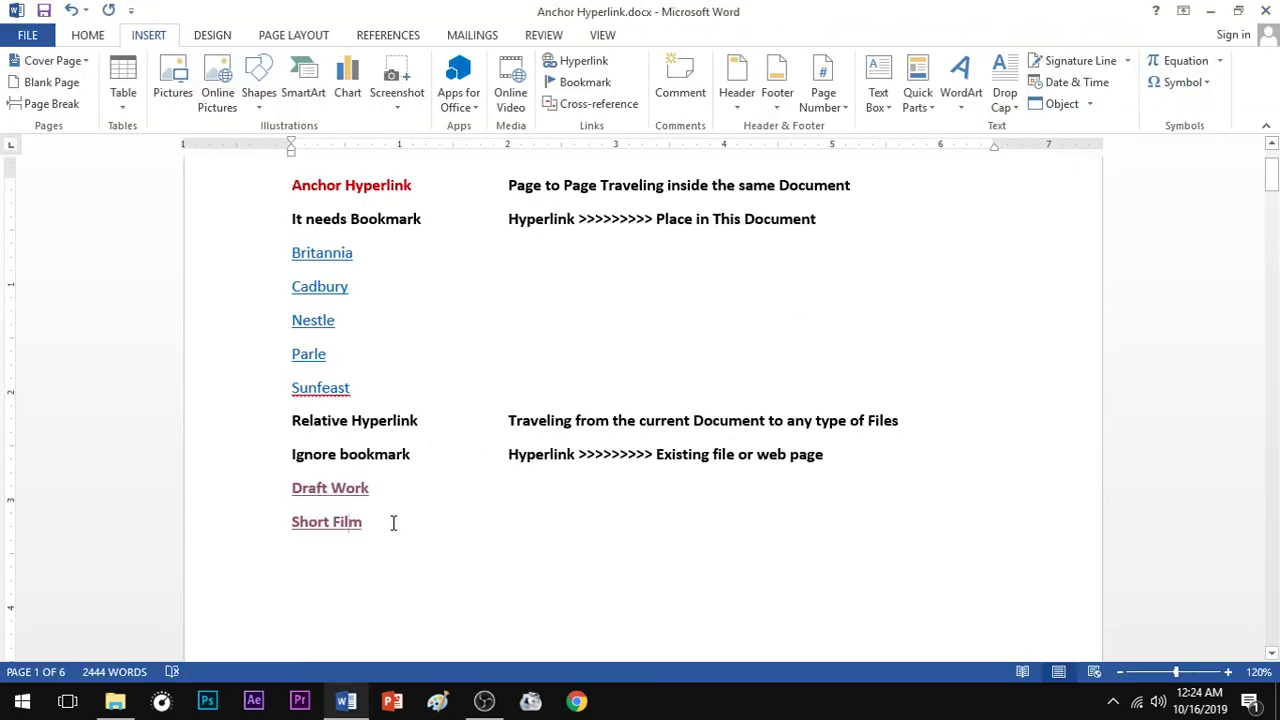
click(395, 523)
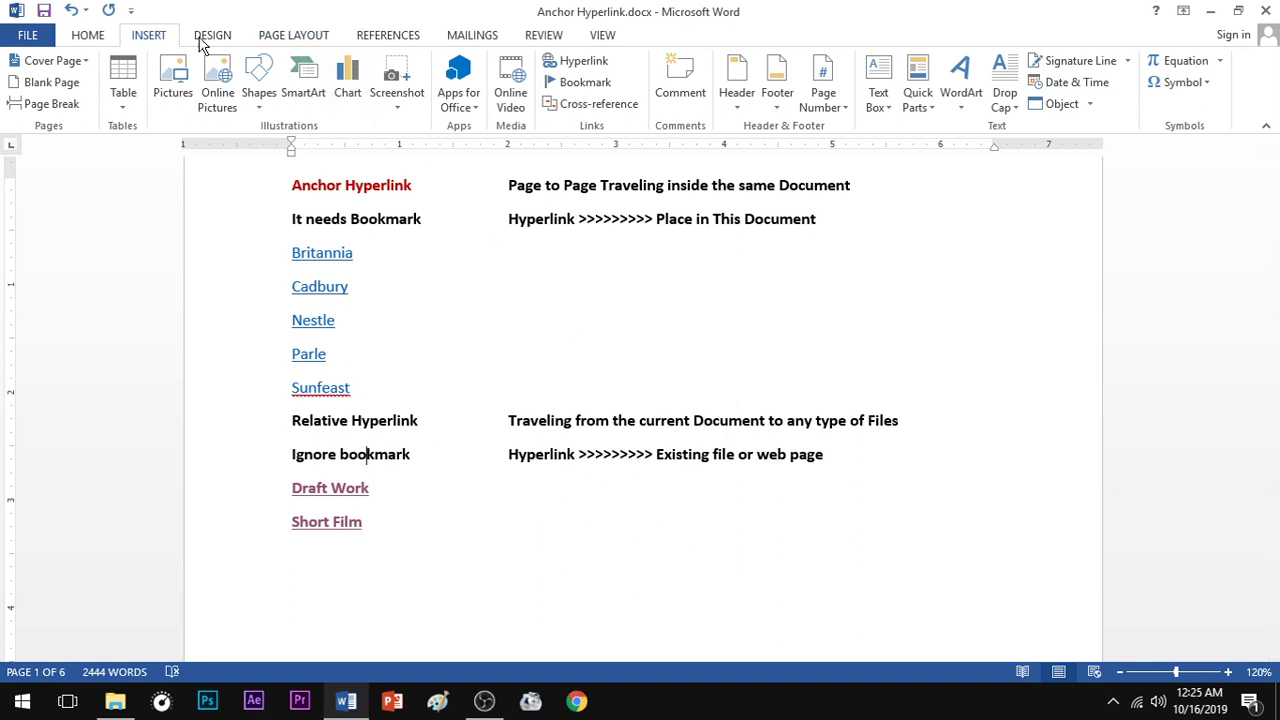
click(584, 61)
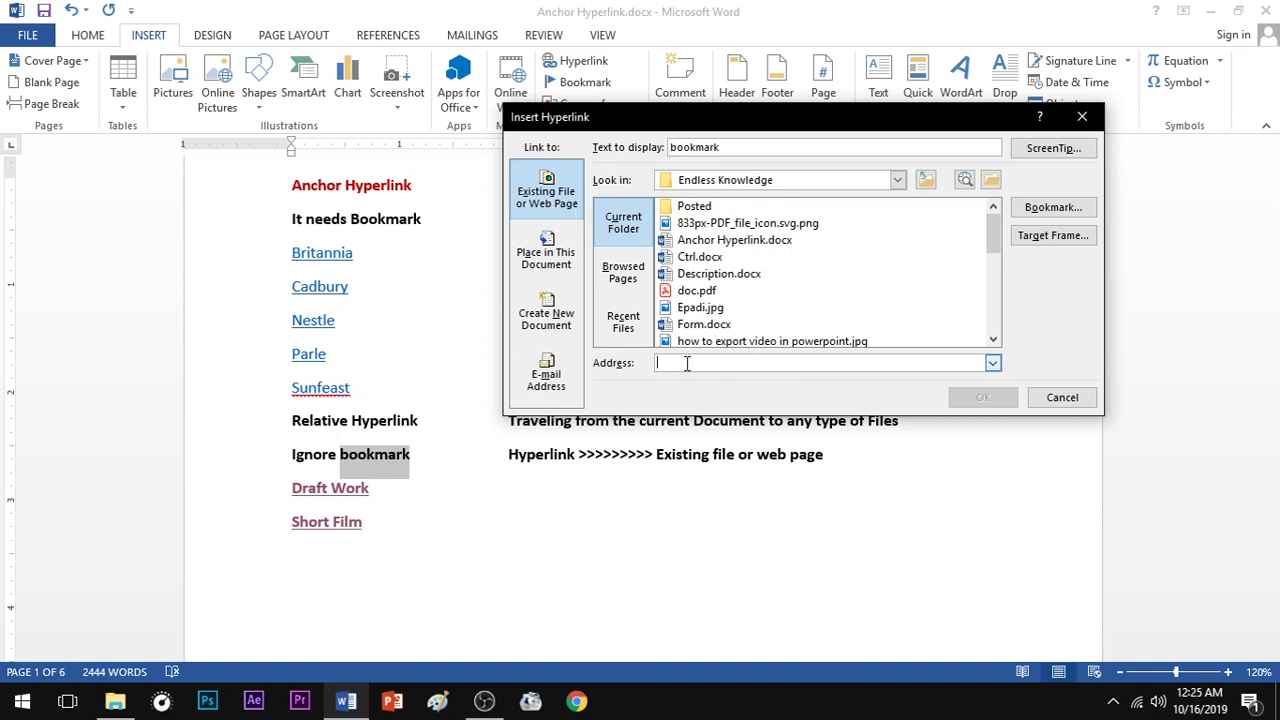
click(706, 275)
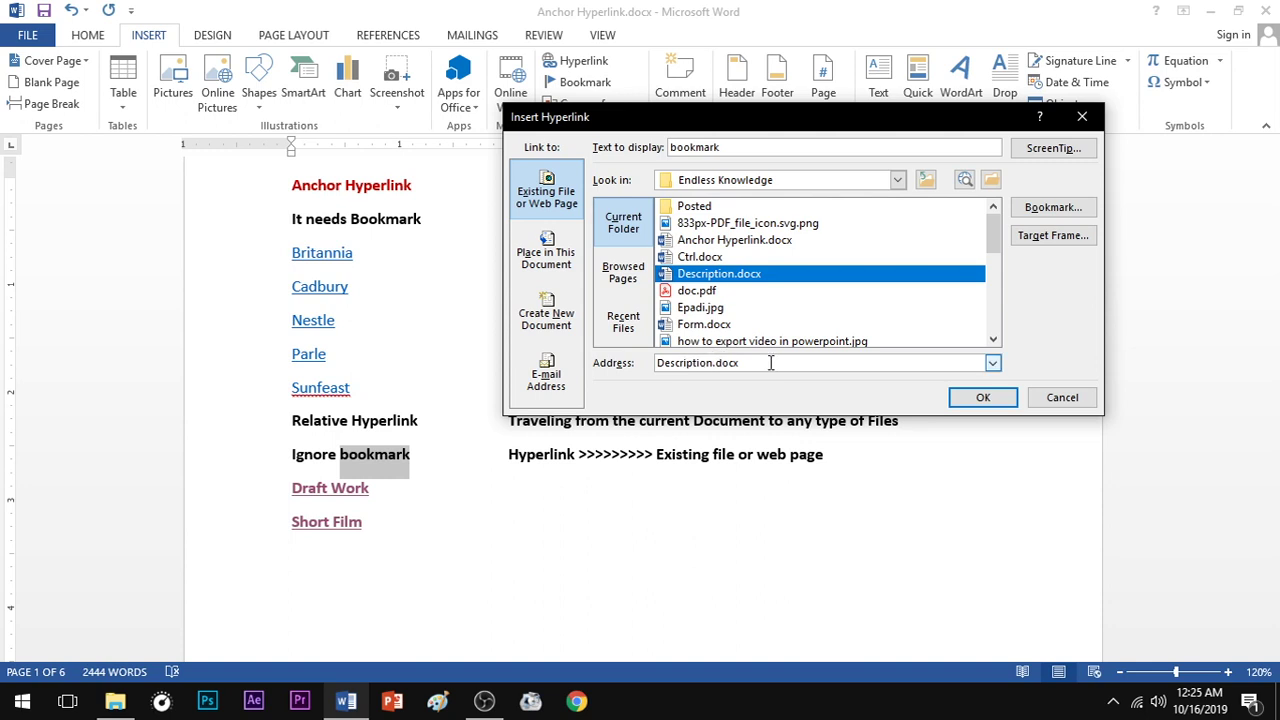
drag(735, 148, 650, 157)
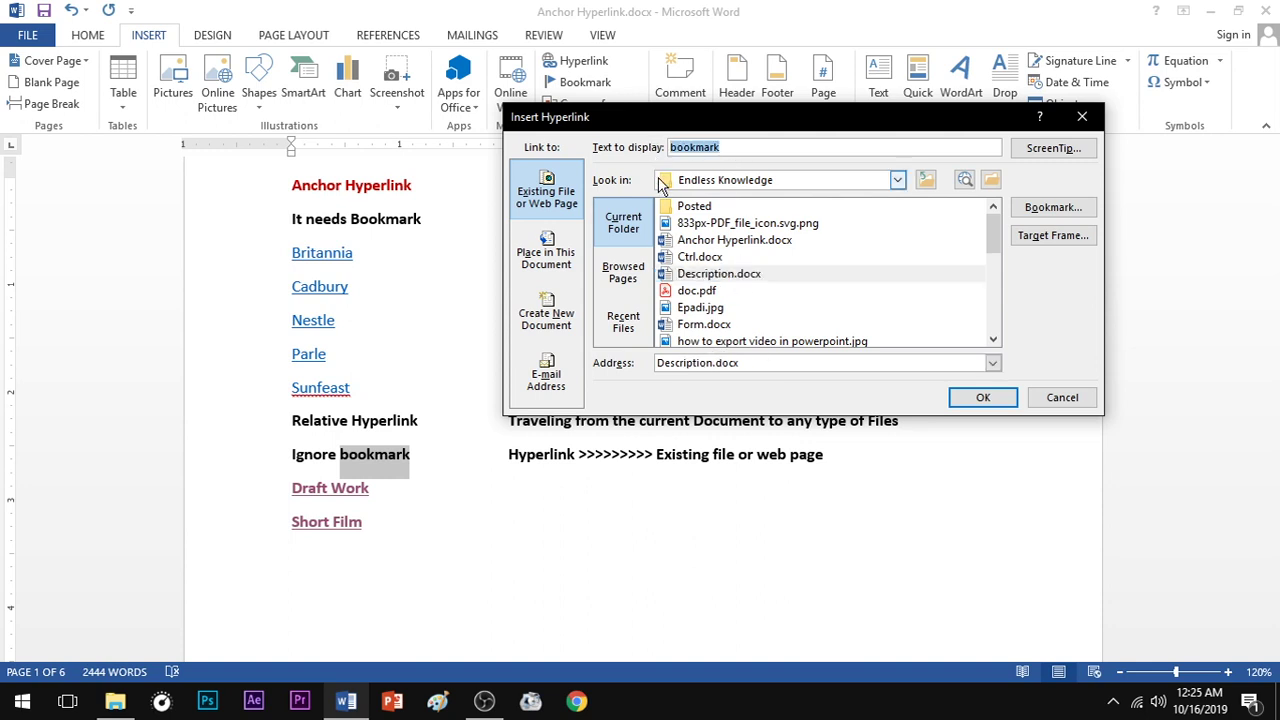
key(Escape)
click(427, 522)
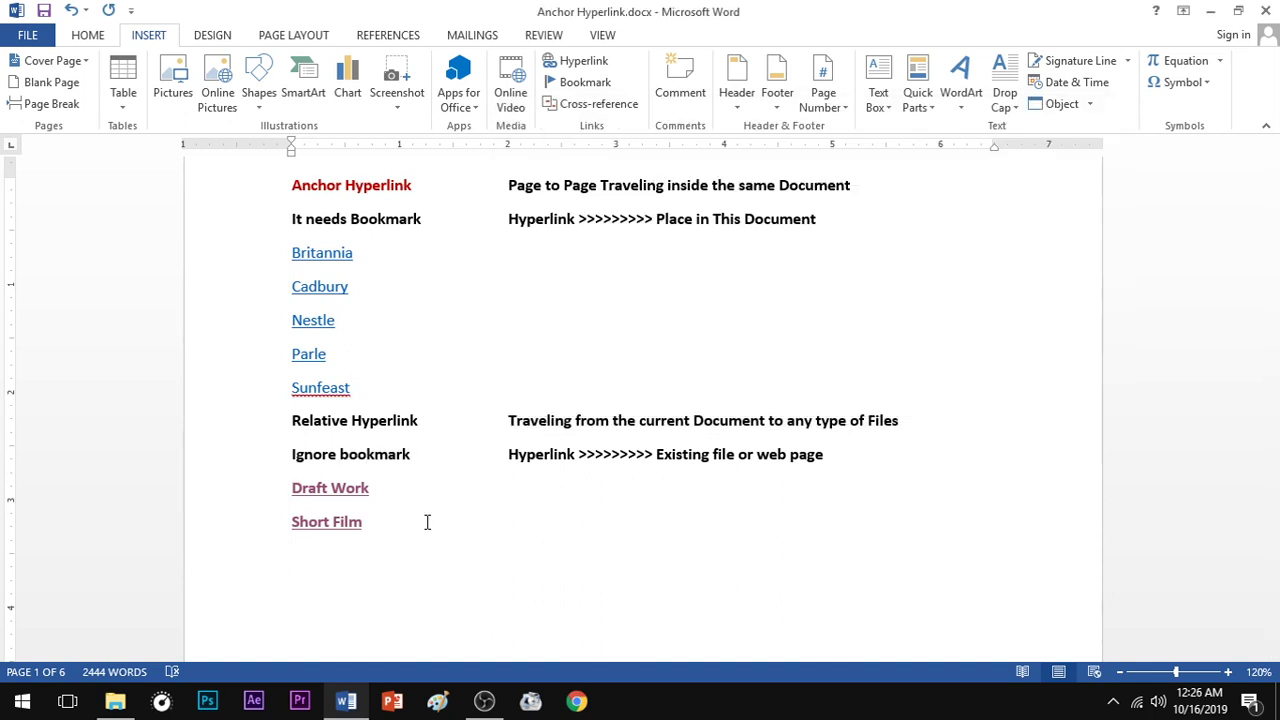